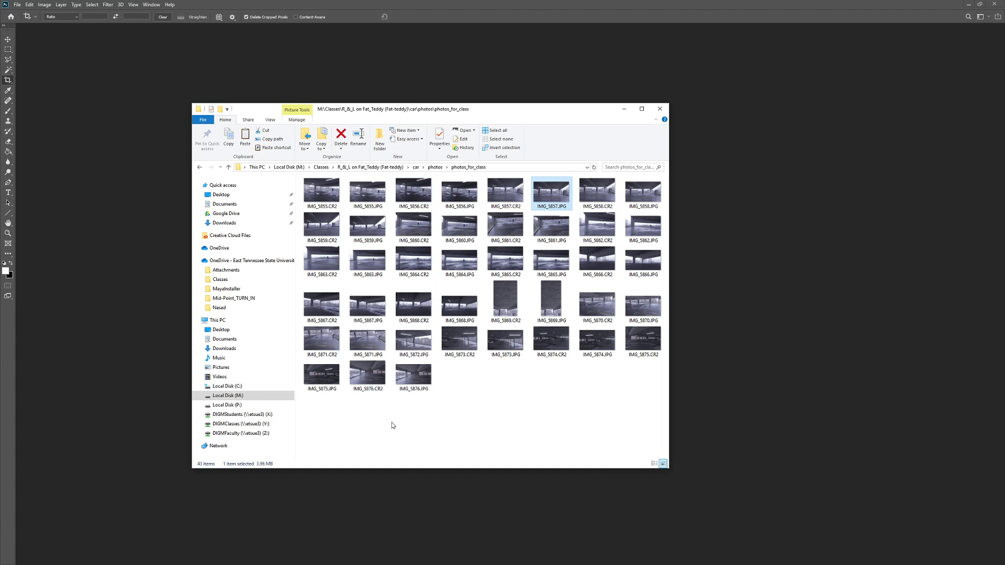
Step: Preview the IMG_5857.JPG photo and then close the preview
{"action": "left_click", "coordinate": [551, 397]}
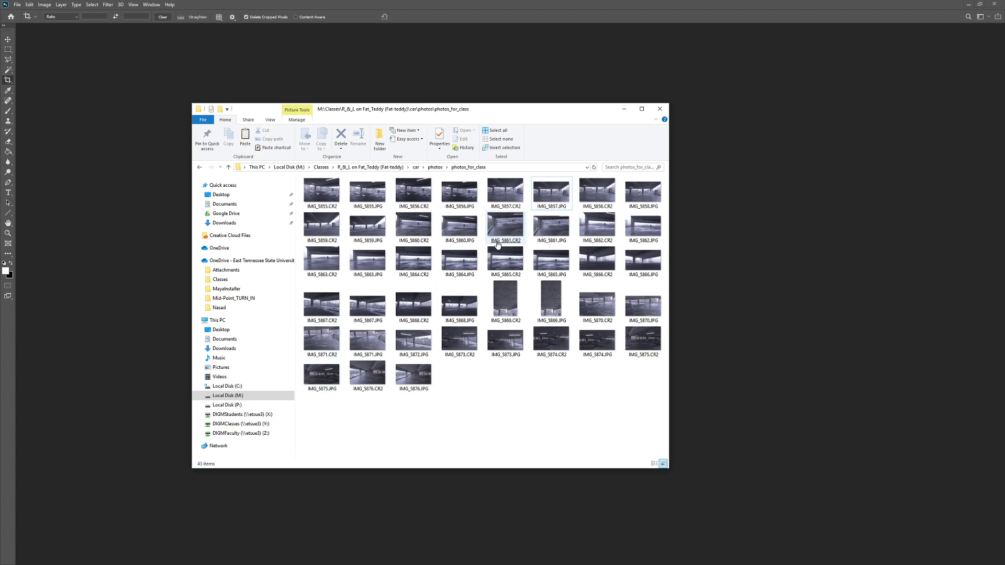
{"action": "double_click", "coordinate": [555, 195]}
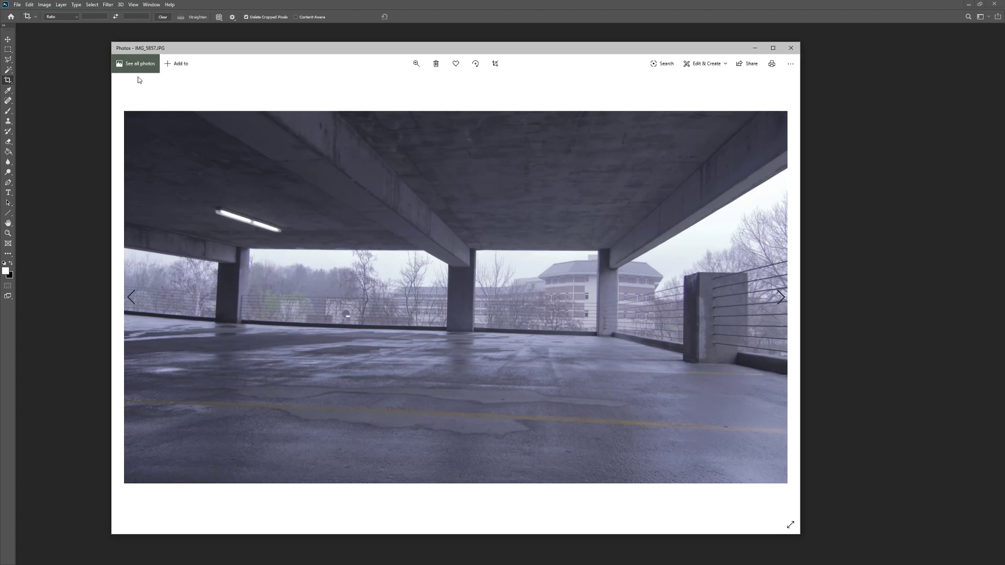
{"action": "left_click", "coordinate": [792, 48]}
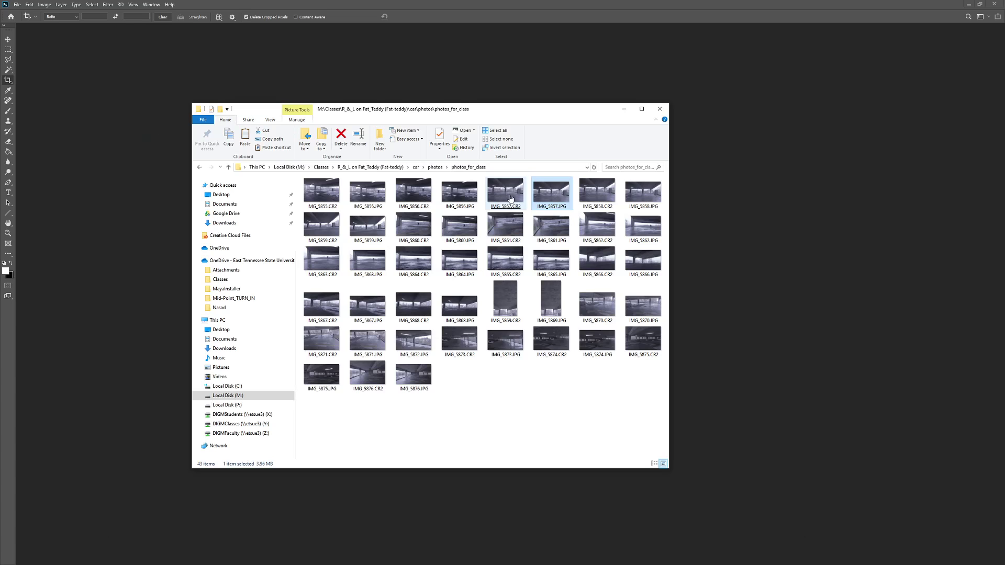
Step: Drag IMG_5857.CR2 into Photoshop to open it in Camera Raw, browsing the panels back to Basic
{"action": "left_click_drag", "start_coordinate": [505, 194], "coordinate": [760, 220]}
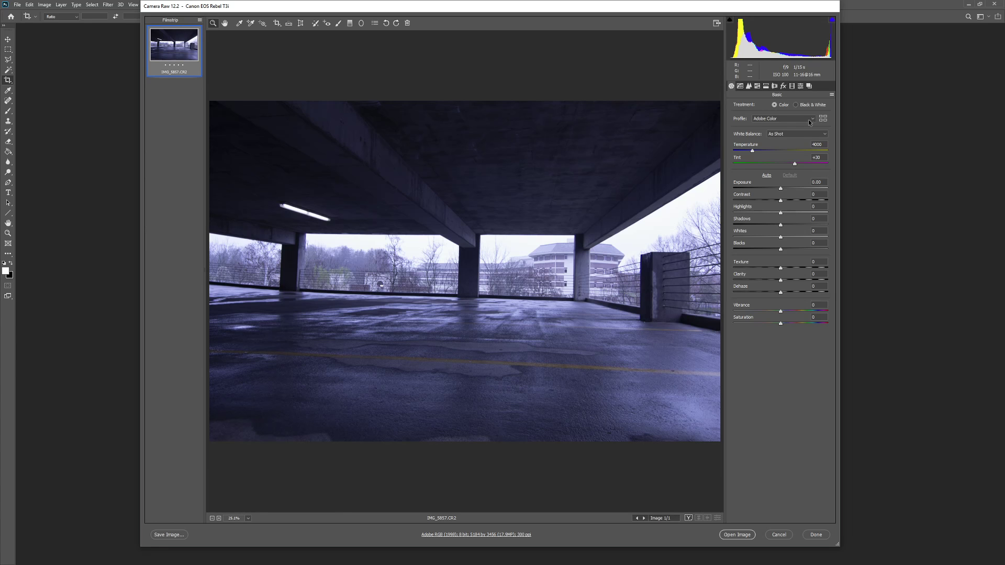
{"action": "left_click", "coordinate": [749, 86]}
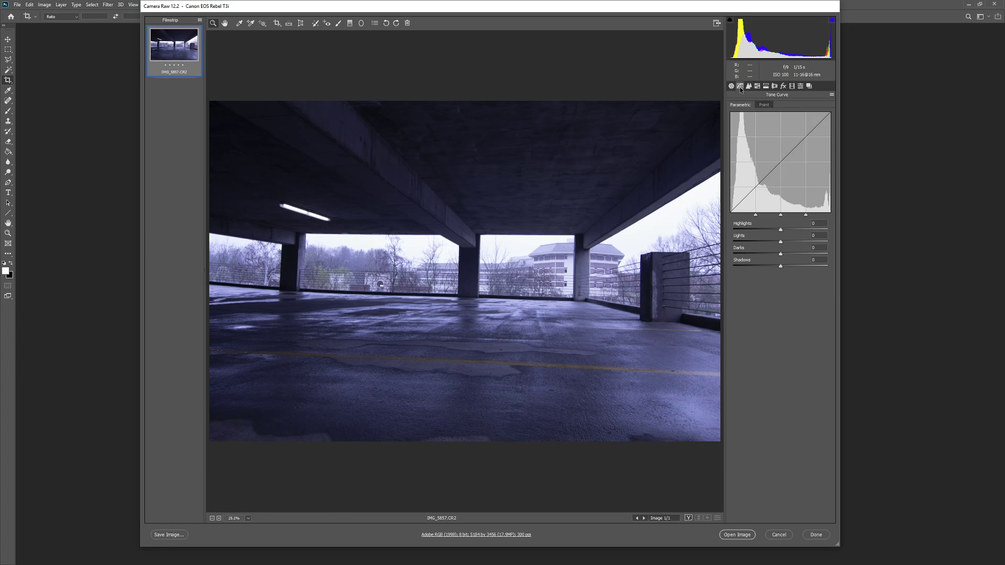
{"action": "left_click", "coordinate": [749, 86]}
{"action": "left_click", "coordinate": [757, 86]}
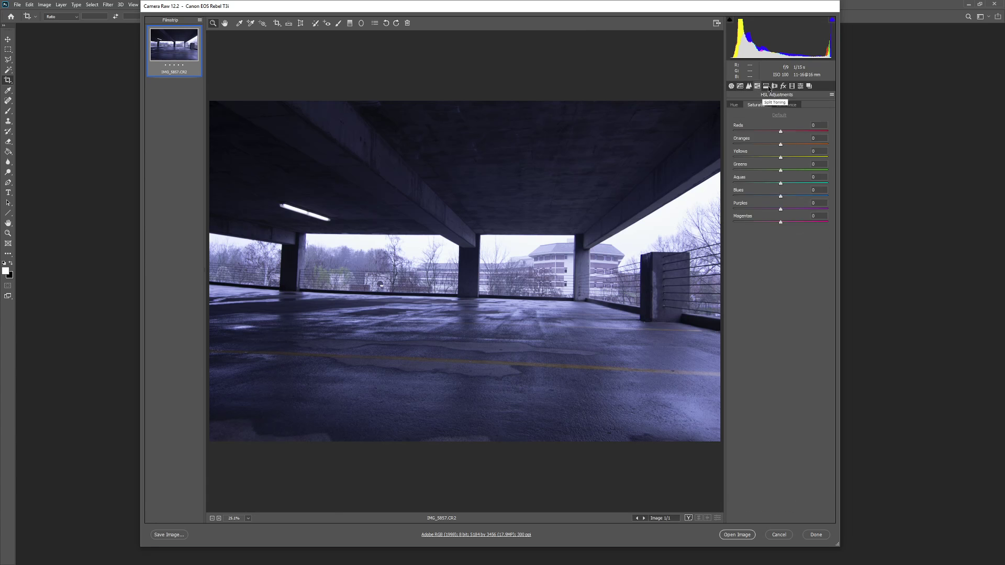
{"action": "left_click", "coordinate": [766, 86]}
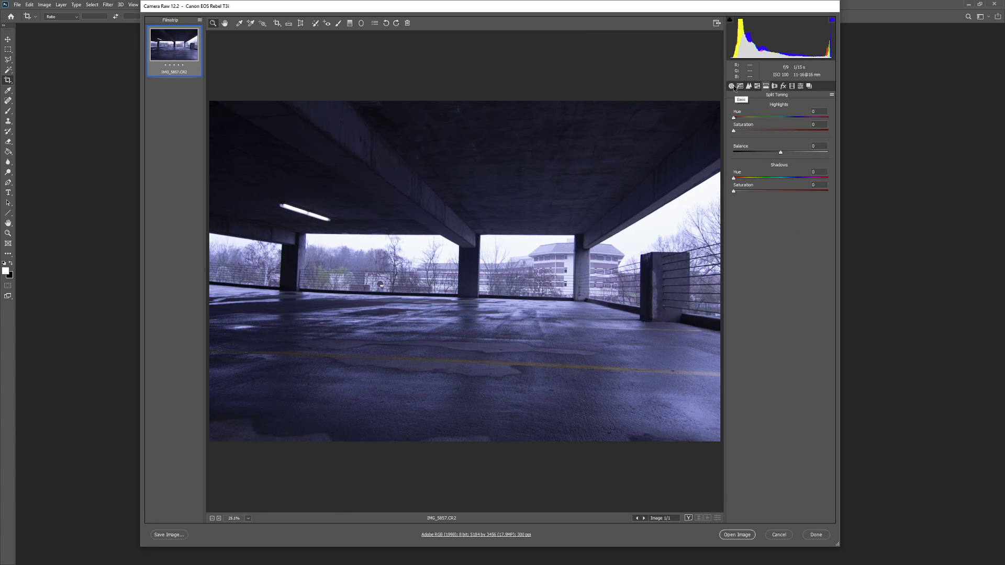
{"action": "left_click", "coordinate": [731, 87]}
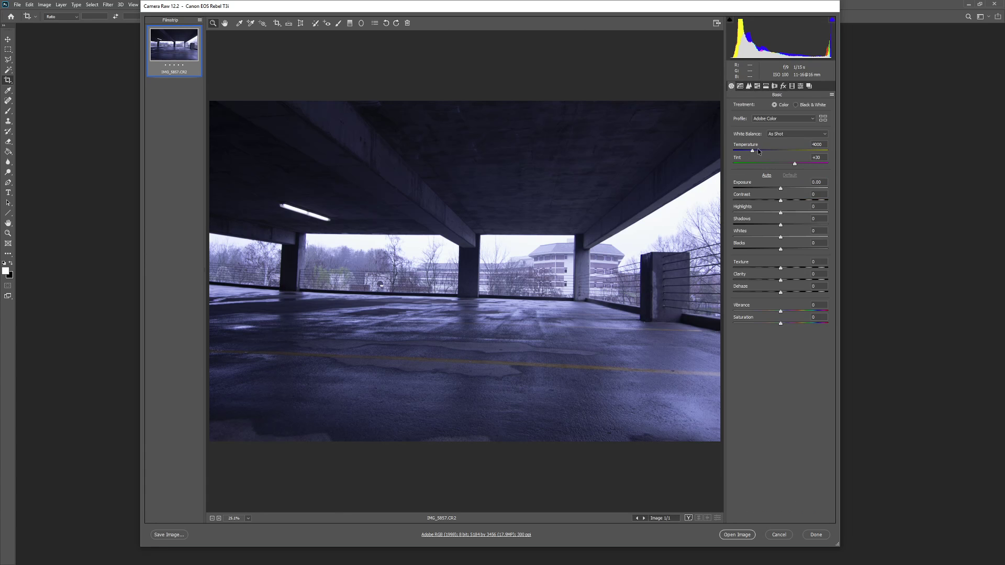
Step: Warm Temperature to 5150, lift Shadows to +100 and pull Highlights down to -78
{"action": "left_click_drag", "start_coordinate": [754, 152], "coordinate": [763, 153]}
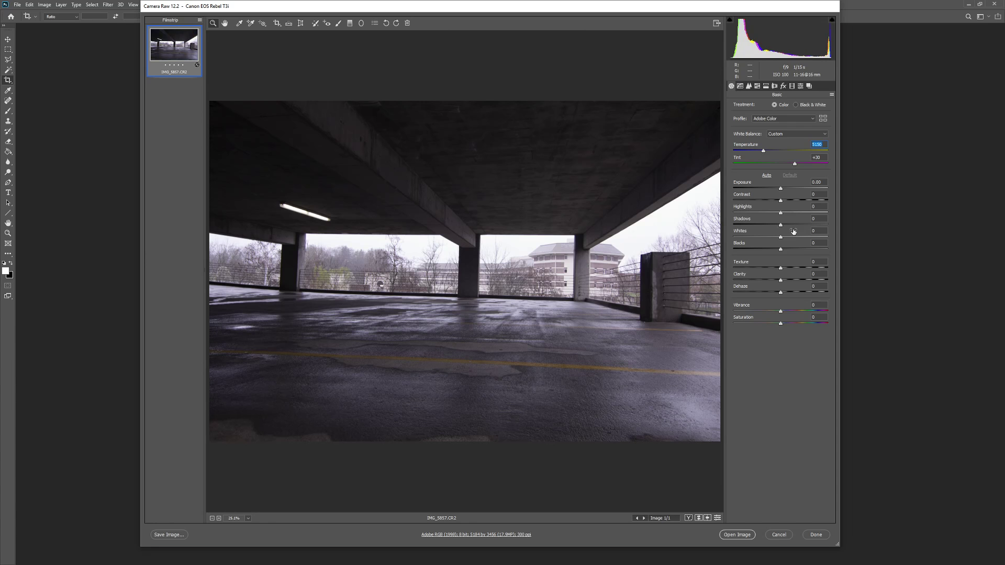
{"action": "left_click_drag", "start_coordinate": [780, 225], "coordinate": [745, 221]}
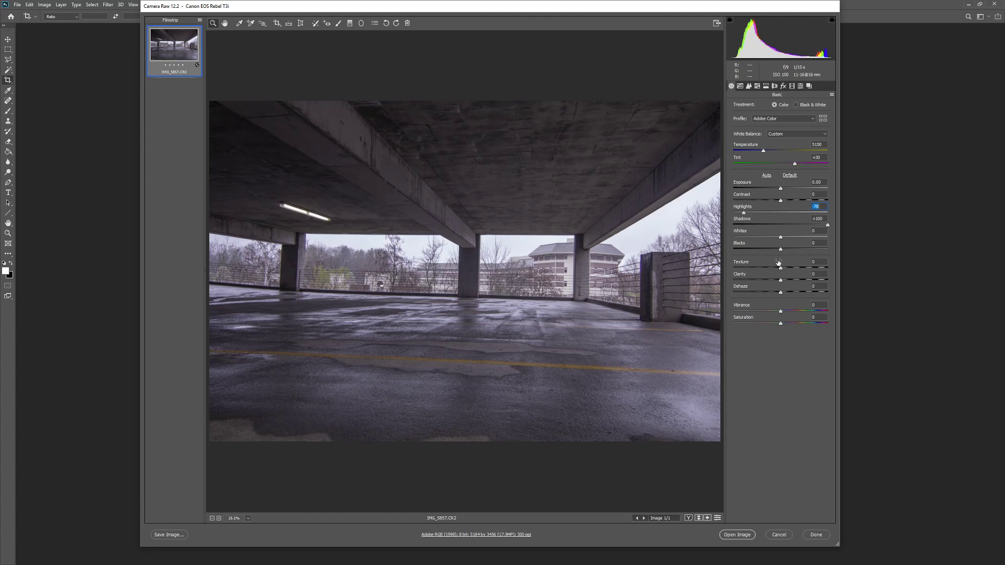
Step: Raise the Detail Sharpening Amount from 41 to 49, then show the HSL Saturation sliders
{"action": "left_click", "coordinate": [740, 86]}
{"action": "left_click", "coordinate": [749, 87]}
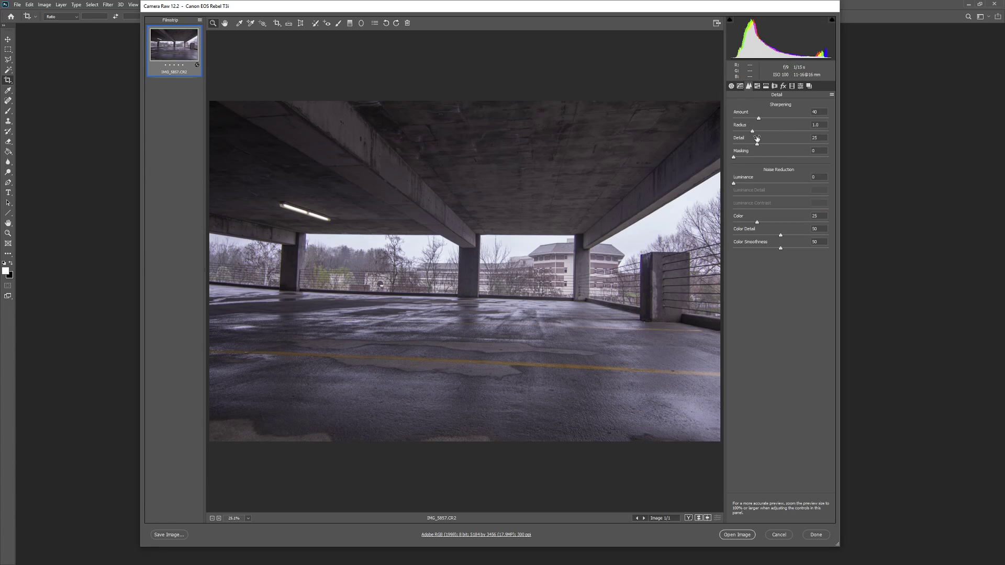
{"action": "left_click_drag", "start_coordinate": [762, 118], "coordinate": [764, 116]}
{"action": "left_click", "coordinate": [757, 85]}
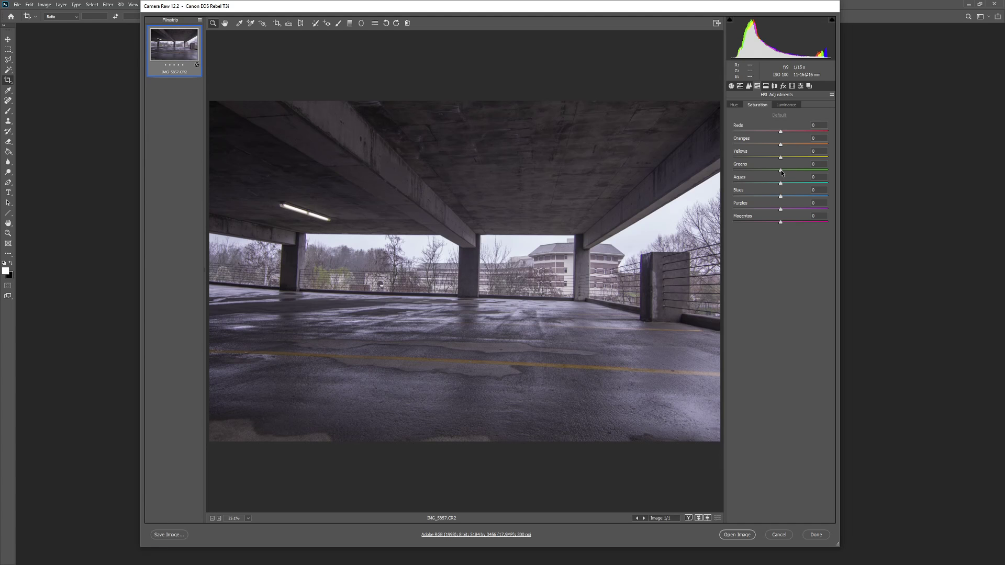
Step: Drop Greens and Yellows saturation to -100, lower Aquas, and boost Oranges to +63
{"action": "left_click_drag", "start_coordinate": [778, 172], "coordinate": [713, 168]}
{"action": "left_click_drag", "start_coordinate": [781, 158], "coordinate": [740, 161]}
{"action": "left_click", "coordinate": [780, 184]}
{"action": "mouse_move", "coordinate": [781, 185]}
{"action": "left_mouse_down"}
{"action": "mouse_move", "coordinate": [722, 190]}
{"action": "mouse_move", "coordinate": [785, 188]}
{"action": "left_mouse_up"}
{"action": "left_click_drag", "start_coordinate": [783, 145], "coordinate": [810, 144]}
Step: Set Aquas saturation to -46, Blues, Purples and Magentas to -43, and Reds to -47
{"action": "left_click", "coordinate": [758, 183]}
{"action": "left_click", "coordinate": [758, 196]}
{"action": "left_click", "coordinate": [759, 209]}
{"action": "left_click", "coordinate": [760, 222]}
{"action": "left_click", "coordinate": [758, 131]}
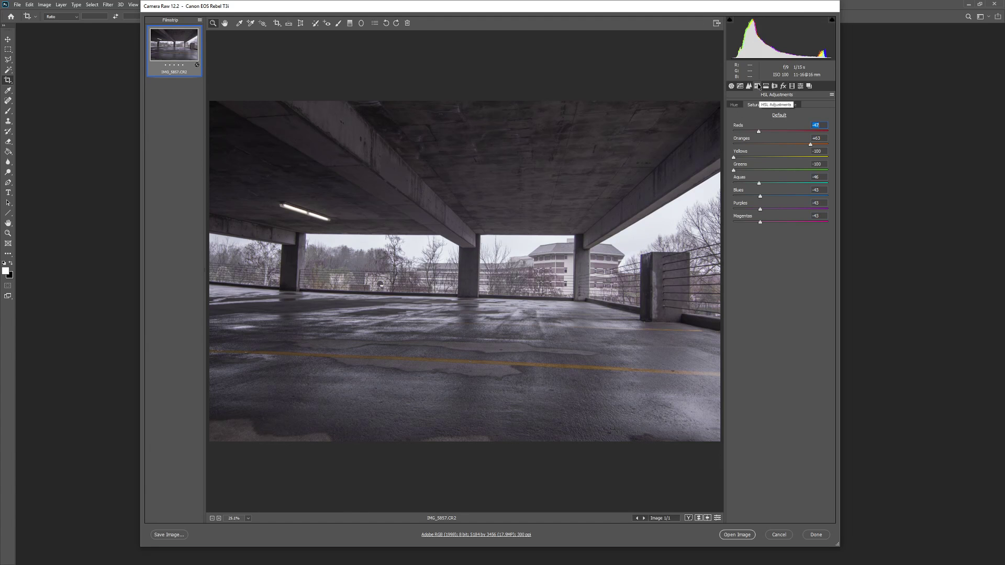
{"action": "left_click", "coordinate": [765, 87]}
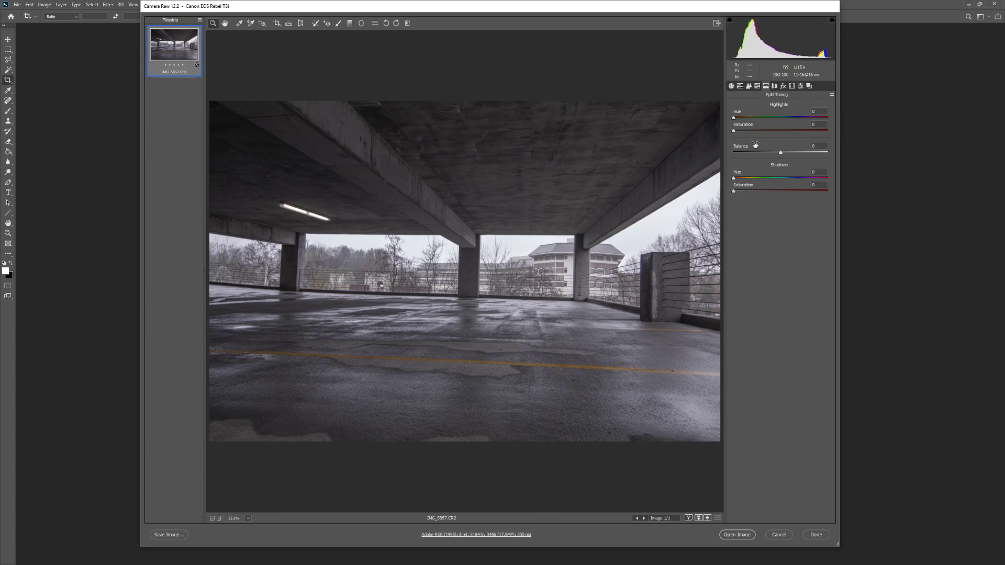
Step: Zero the highlights tint and tint shadows blue at Hue 206, Saturation about 26, adjusting Balance
{"action": "left_click_drag", "start_coordinate": [733, 119], "coordinate": [792, 133]}
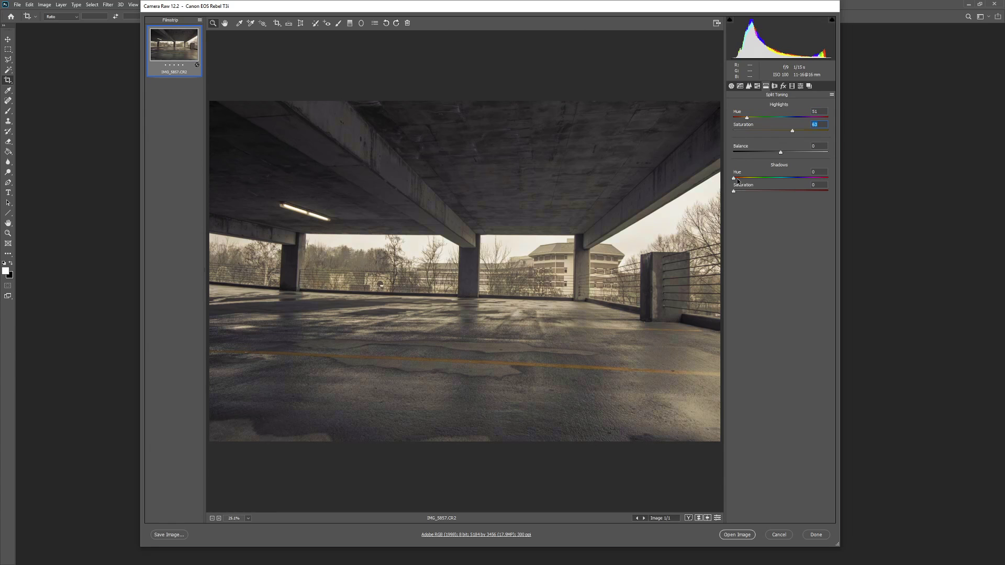
{"action": "left_click_drag", "start_coordinate": [736, 181], "coordinate": [809, 181]}
{"action": "left_click_drag", "start_coordinate": [736, 190], "coordinate": [773, 192]}
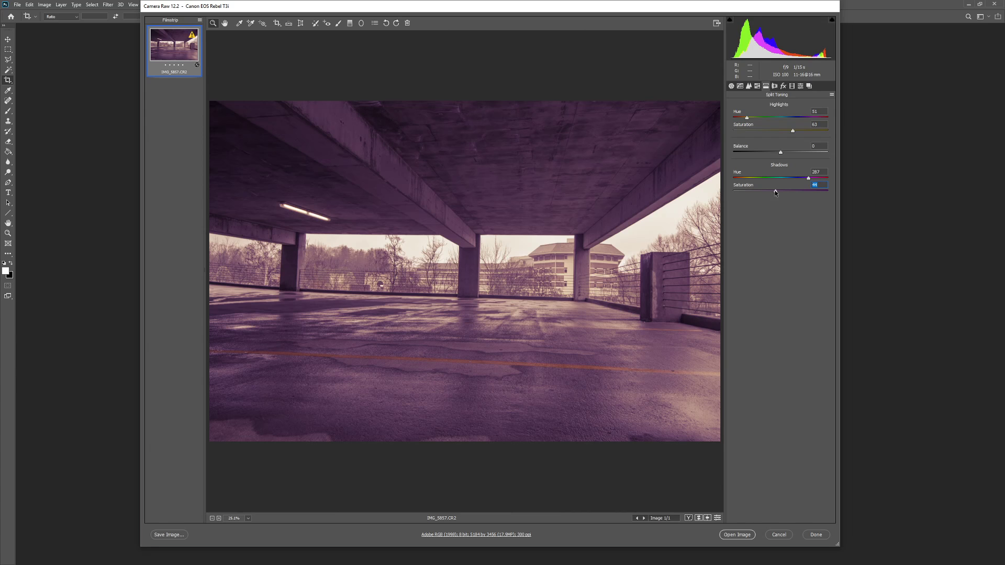
{"action": "double_click", "coordinate": [775, 191]}
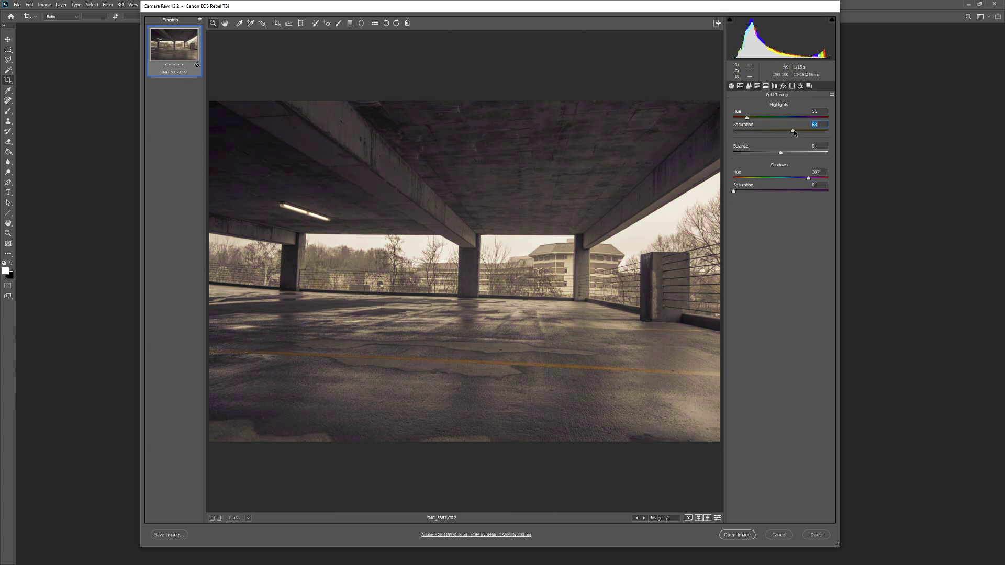
{"action": "left_click_drag", "start_coordinate": [793, 132], "coordinate": [723, 135]}
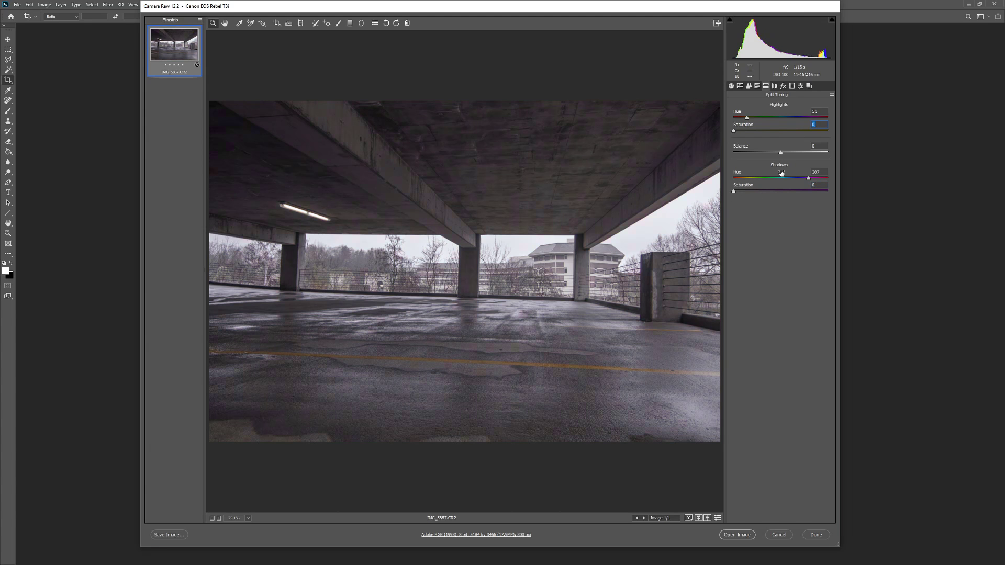
{"action": "left_click_drag", "start_coordinate": [808, 180], "coordinate": [763, 194]}
{"action": "mouse_move", "coordinate": [759, 196]}
{"action": "left_mouse_down"}
{"action": "mouse_move", "coordinate": [796, 194]}
{"action": "mouse_move", "coordinate": [771, 197]}
{"action": "left_mouse_up"}
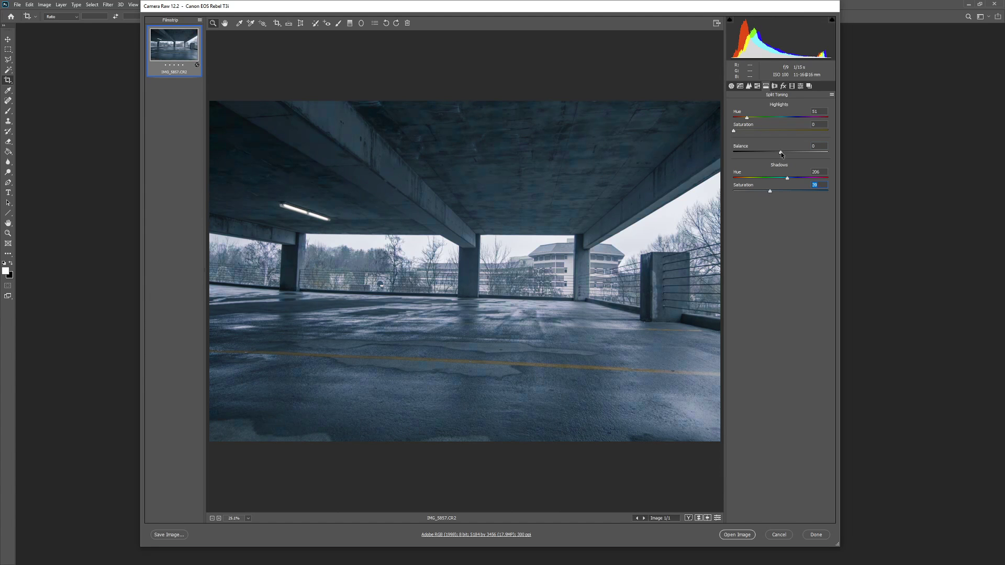
{"action": "mouse_move", "coordinate": [782, 154]}
{"action": "left_mouse_down"}
{"action": "mouse_move", "coordinate": [754, 154]}
{"action": "mouse_move", "coordinate": [823, 154]}
{"action": "mouse_move", "coordinate": [779, 155]}
{"action": "left_mouse_up"}
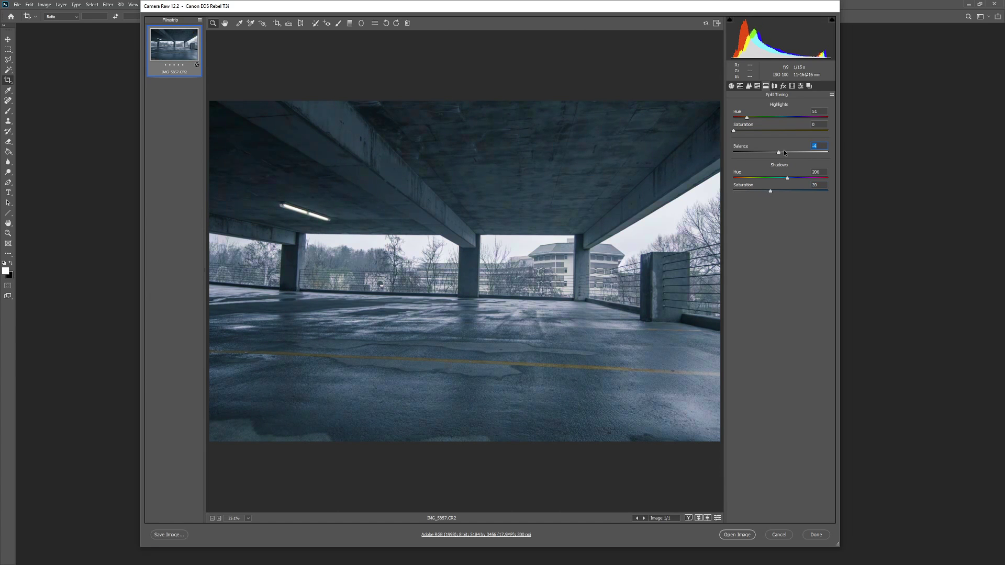
Step: Cut saturation further: Purples to -100, Blues to -78 and Aquas to -53
{"action": "left_click", "coordinate": [757, 86]}
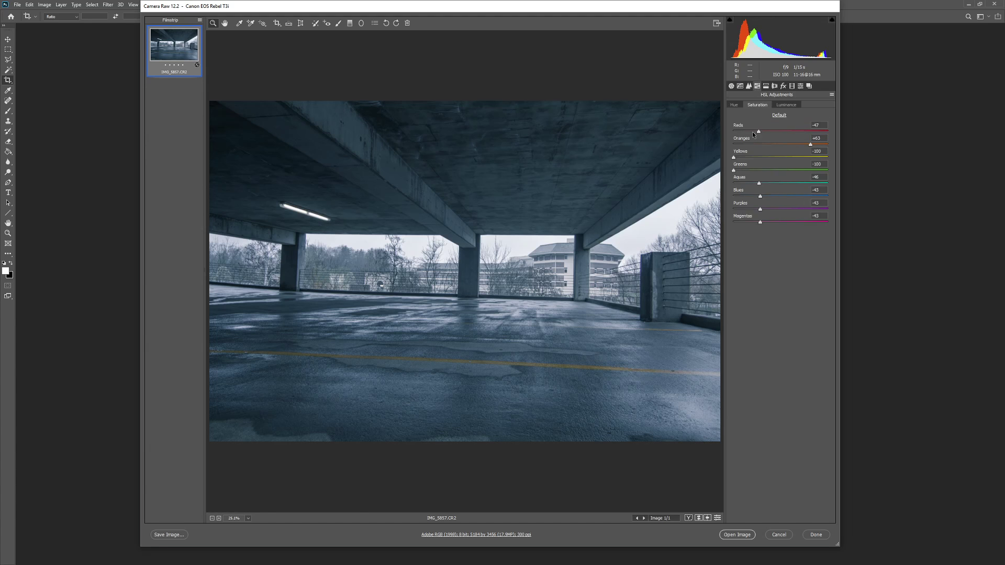
{"action": "mouse_move", "coordinate": [748, 211]}
{"action": "left_mouse_down"}
{"action": "mouse_move", "coordinate": [733, 212]}
{"action": "mouse_move", "coordinate": [733, 223]}
{"action": "left_mouse_up"}
{"action": "left_click_drag", "start_coordinate": [760, 197], "coordinate": [744, 199]}
{"action": "left_click_drag", "start_coordinate": [760, 184], "coordinate": [756, 185]}
Step: Raise Contrast to about +45 and open the graded photo in Photoshop
{"action": "left_click", "coordinate": [731, 86]}
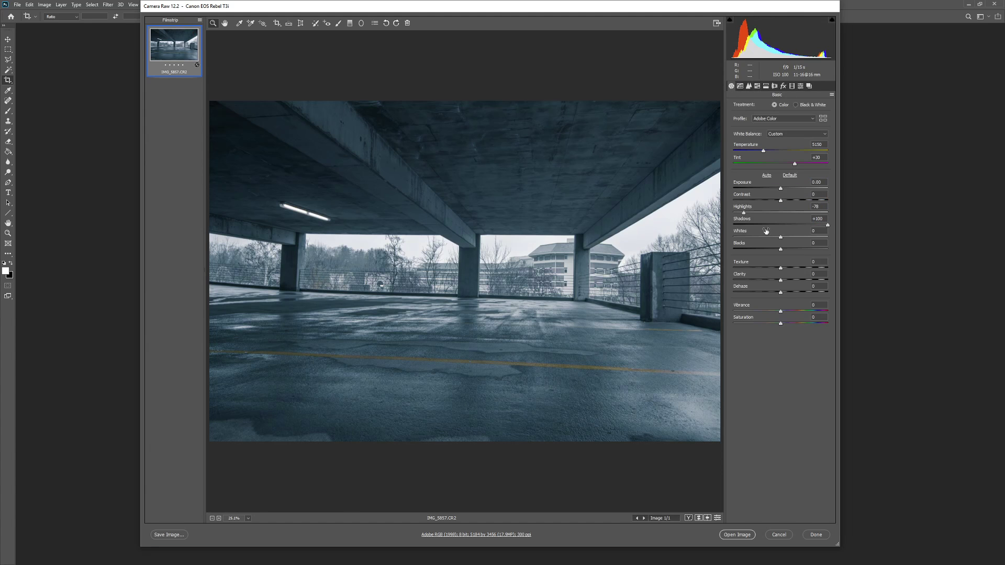
{"action": "left_click_drag", "start_coordinate": [782, 202], "coordinate": [804, 202]}
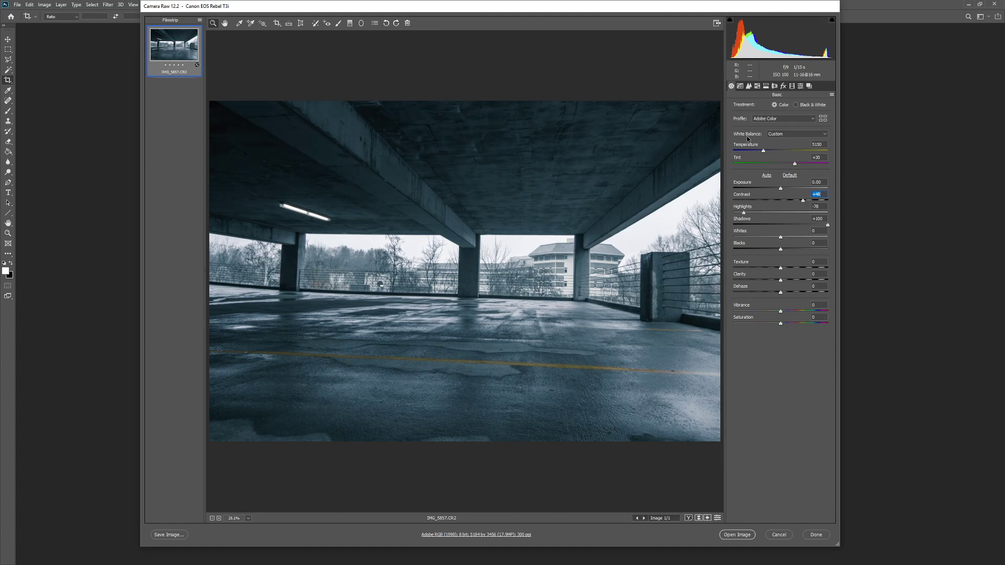
{"action": "left_click", "coordinate": [740, 535]}
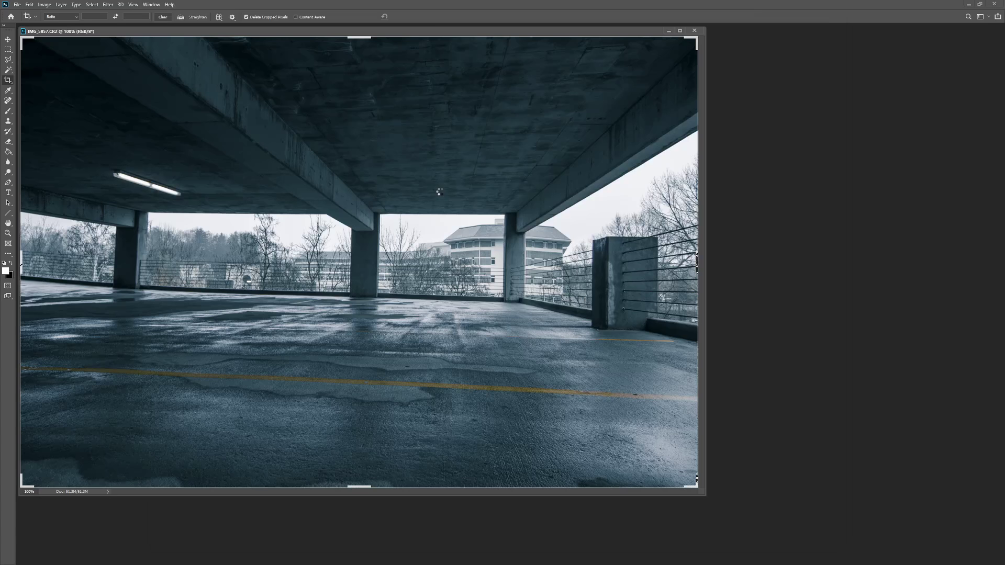
Step: Move the photo's document window and switch back to File Explorer
{"action": "left_click_drag", "start_coordinate": [433, 33], "coordinate": [554, 45]}
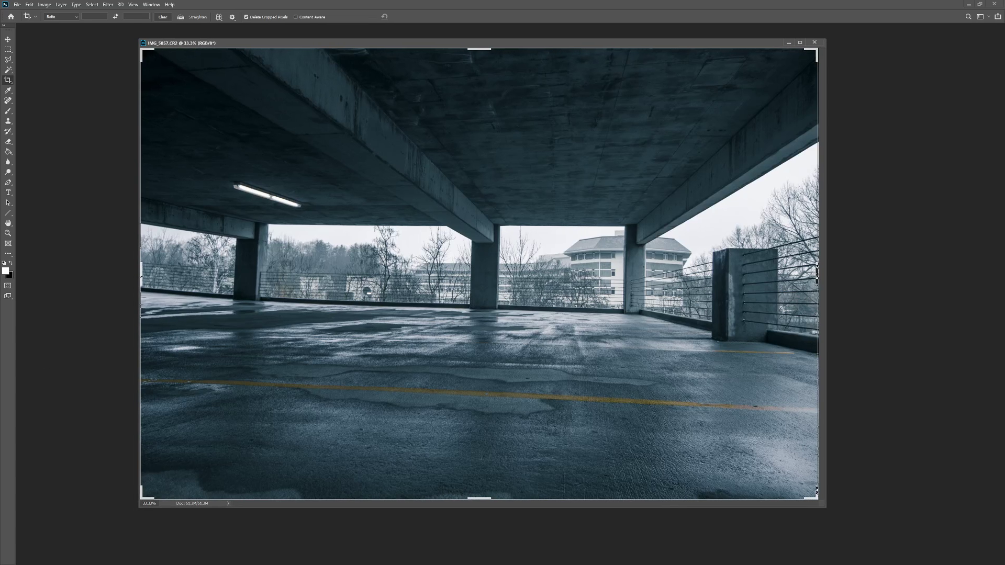
{"action": "key", "text": "alt+Tab"}
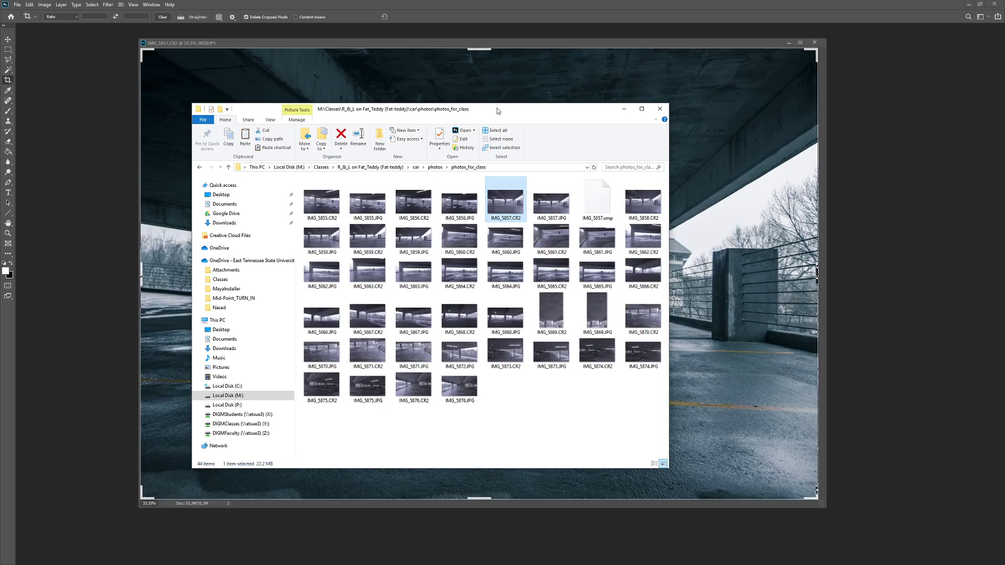
Step: Arrange Explorer beside the photo window and drag IMG_5867.CR2 into Photoshop to open it in Camera Raw
{"action": "left_click_drag", "start_coordinate": [498, 110], "coordinate": [339, 176]}
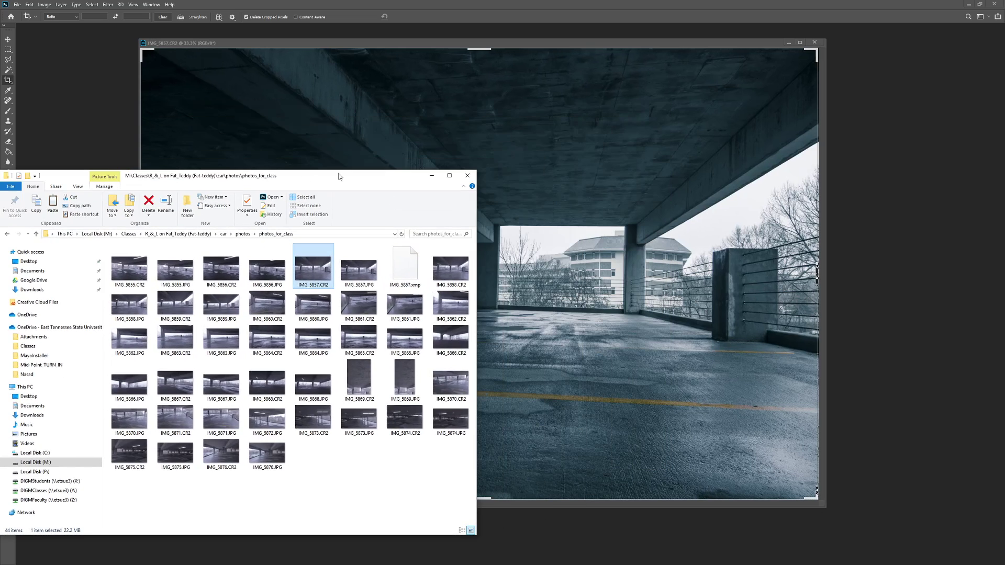
{"action": "left_click", "coordinate": [542, 44]}
{"action": "left_click_drag", "start_coordinate": [512, 46], "coordinate": [611, 41]}
{"action": "key", "text": "alt+Tab"}
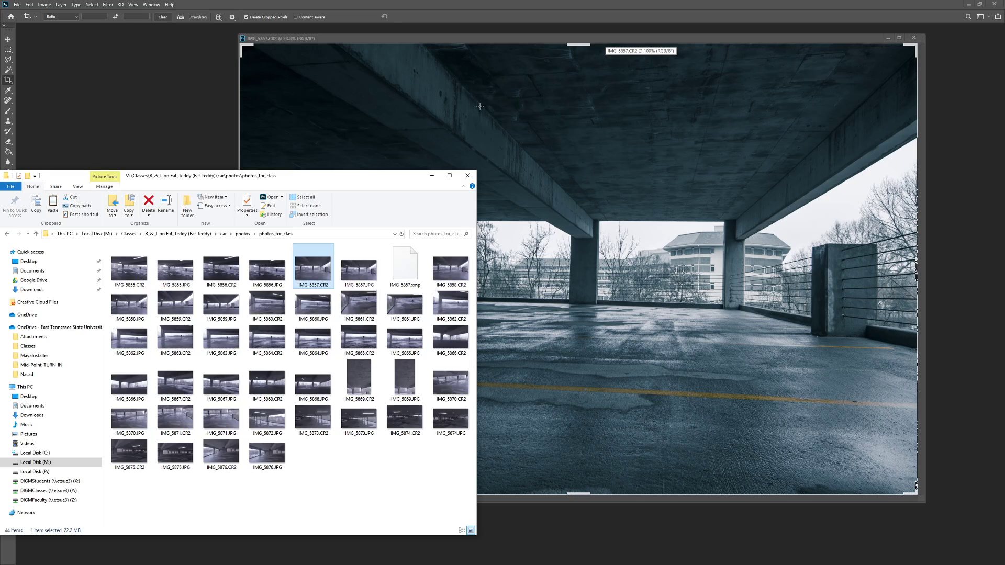
{"action": "left_click_drag", "start_coordinate": [378, 177], "coordinate": [441, 121]}
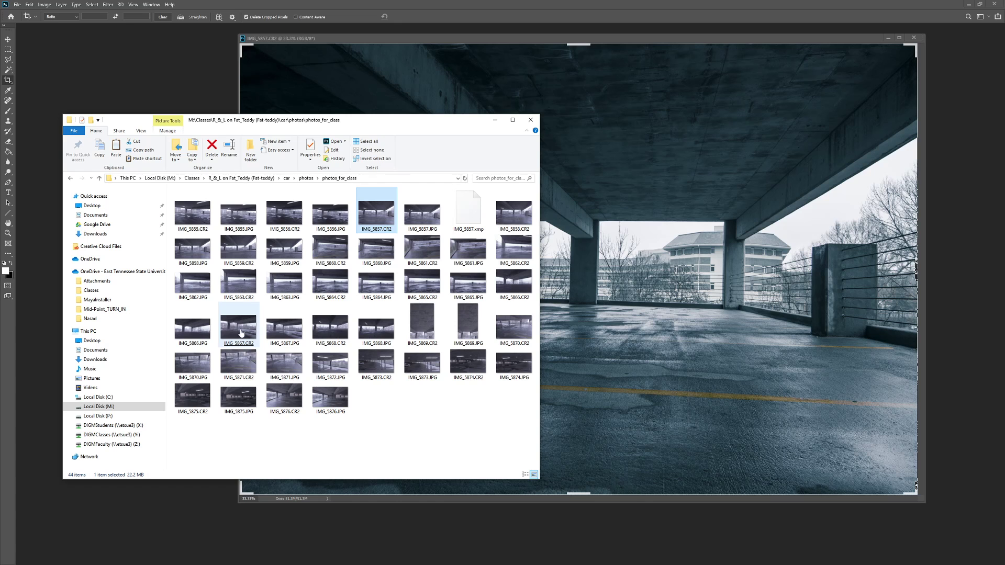
{"action": "left_click_drag", "start_coordinate": [240, 333], "coordinate": [146, 77]}
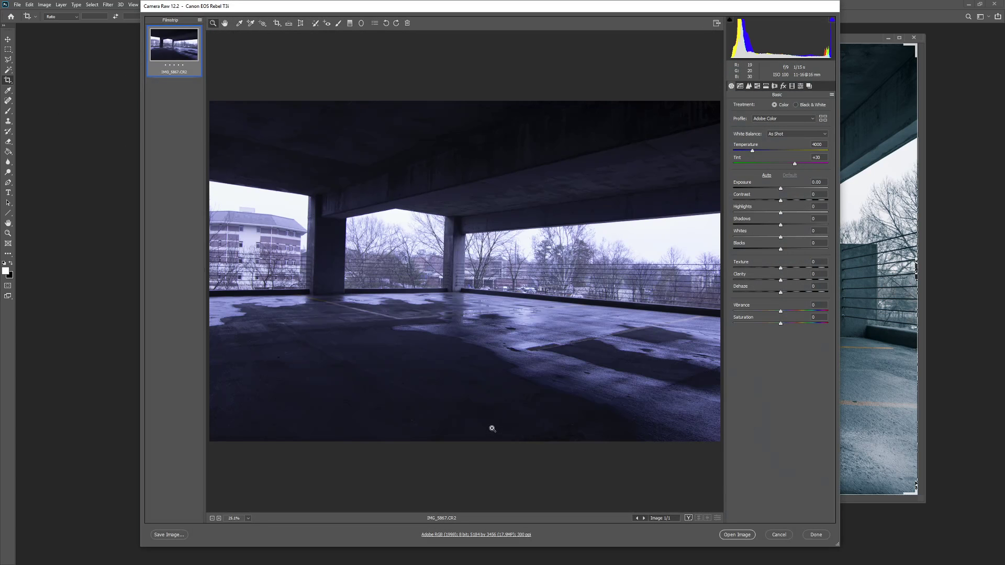
Step: Move the Camera Raw dialog left and open the Basic panel's settings menu
{"action": "left_click_drag", "start_coordinate": [618, 10], "coordinate": [471, 19]}
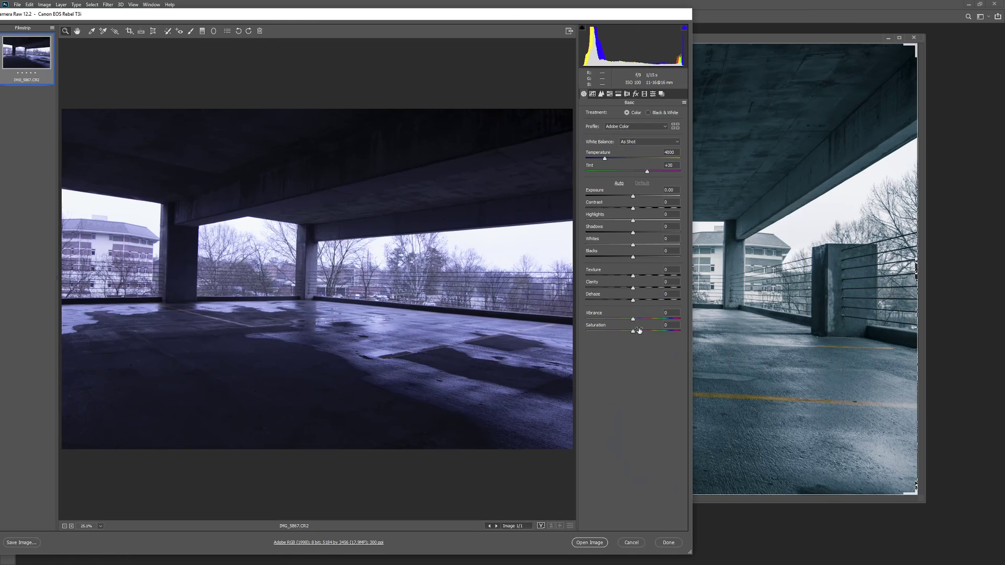
{"action": "left_click", "coordinate": [684, 103]}
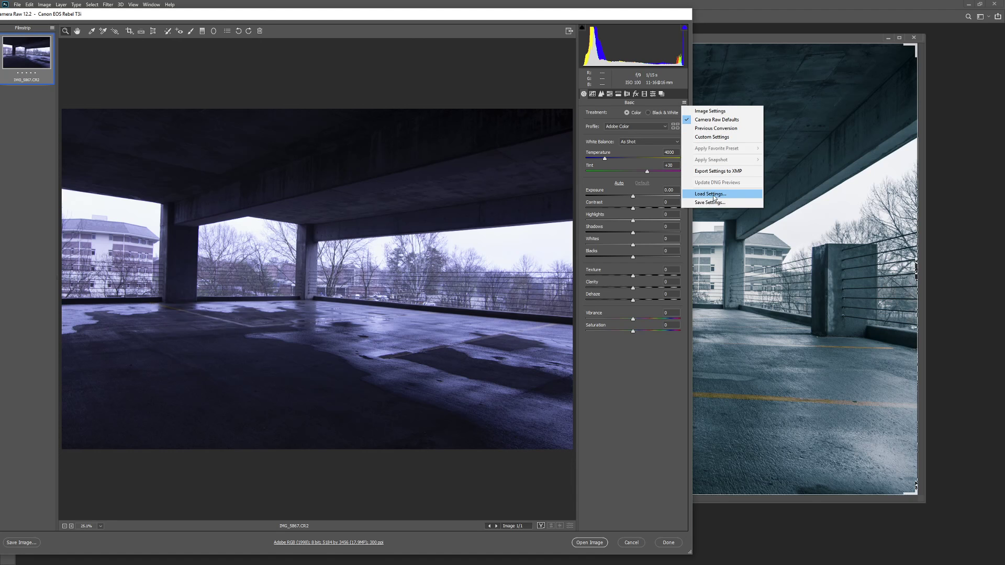
Step: Load the saved IMG_5857.xmp settings from M:\Classes\R_&_L on Fat_Teddy\car\photos\photos_for_class
{"action": "left_click", "coordinate": [710, 194]}
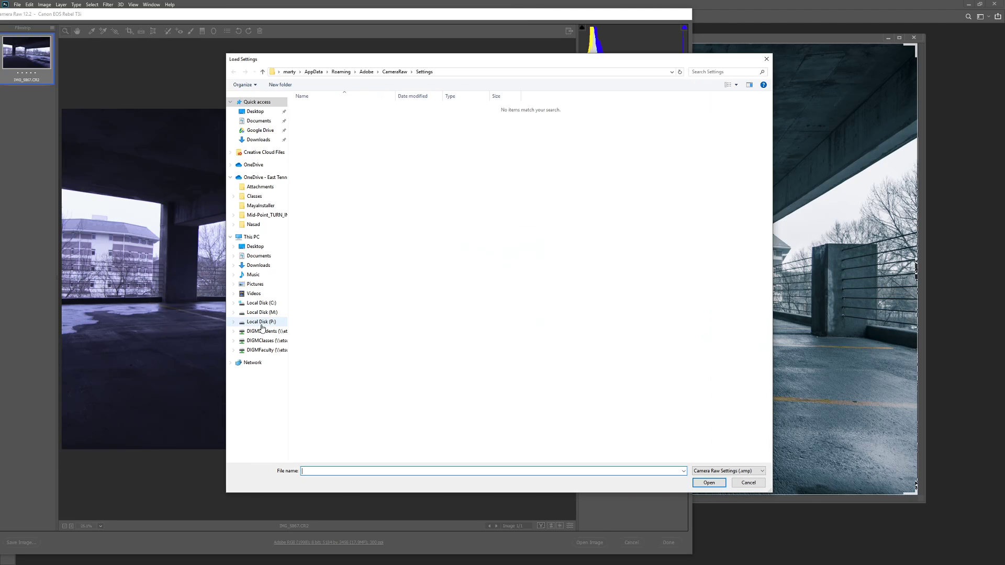
{"action": "left_click", "coordinate": [266, 312]}
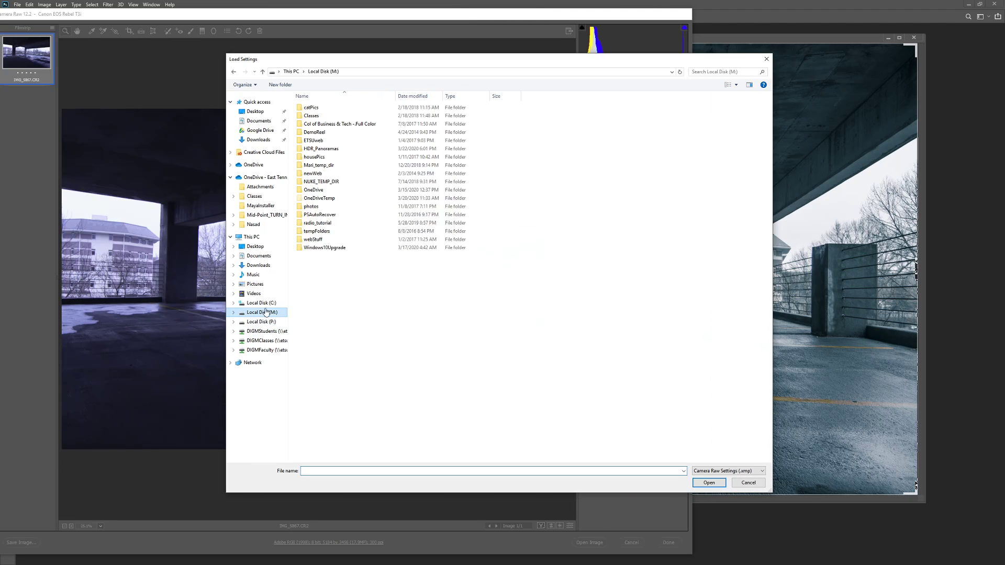
{"action": "double_click", "coordinate": [313, 116]}
{"action": "double_click", "coordinate": [324, 165]}
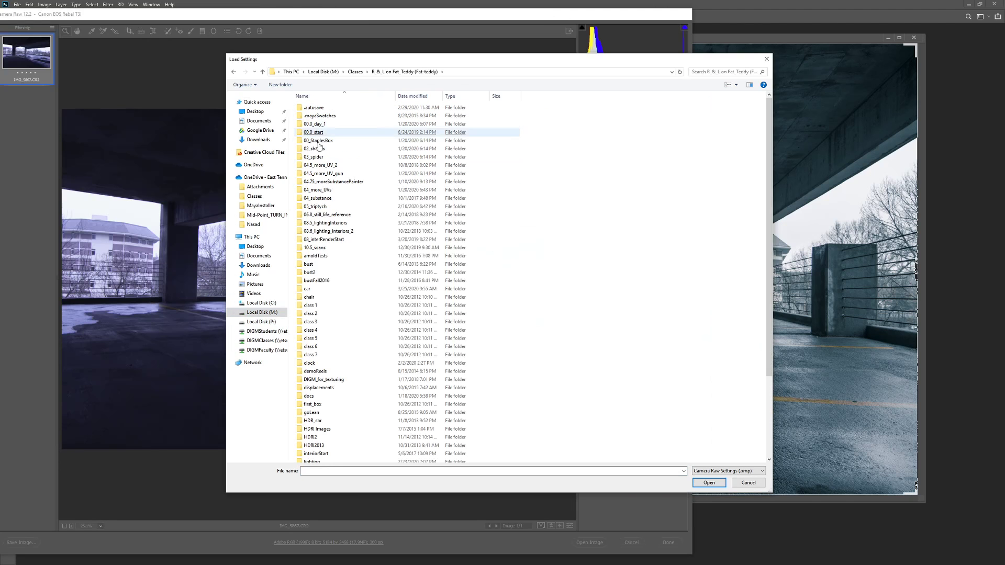
{"action": "left_click", "coordinate": [313, 289]}
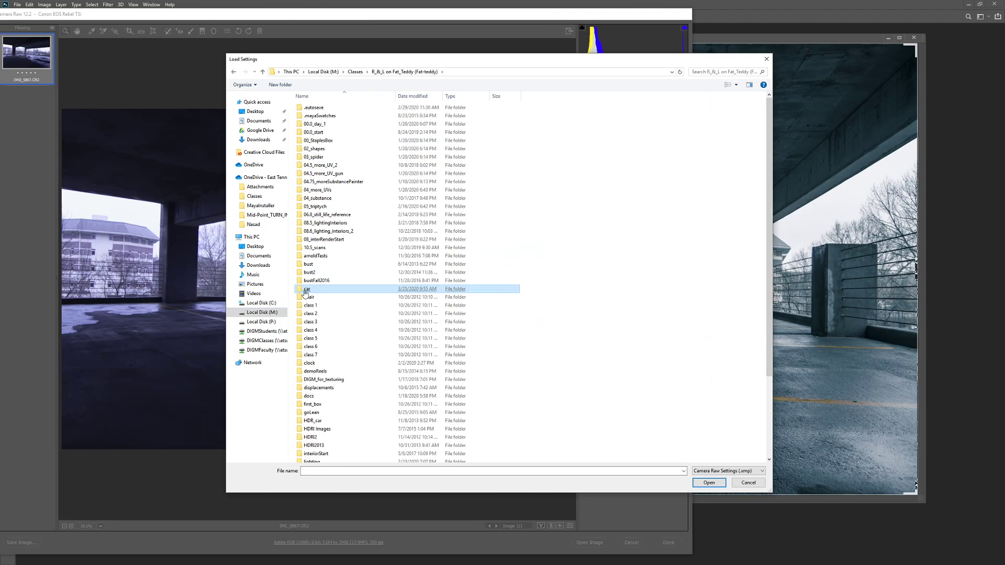
{"action": "double_click", "coordinate": [307, 289]}
{"action": "double_click", "coordinate": [311, 115]}
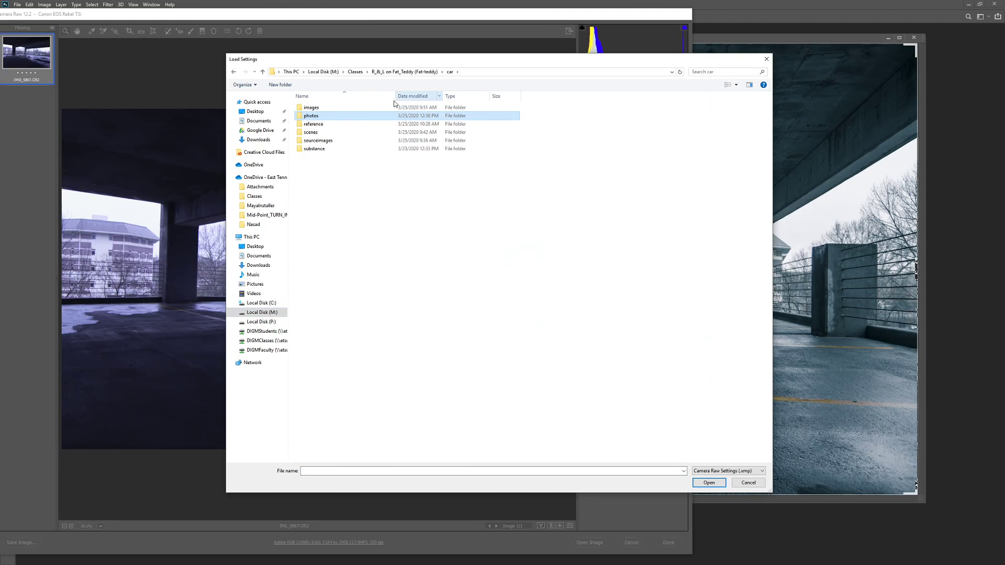
{"action": "double_click", "coordinate": [319, 124]}
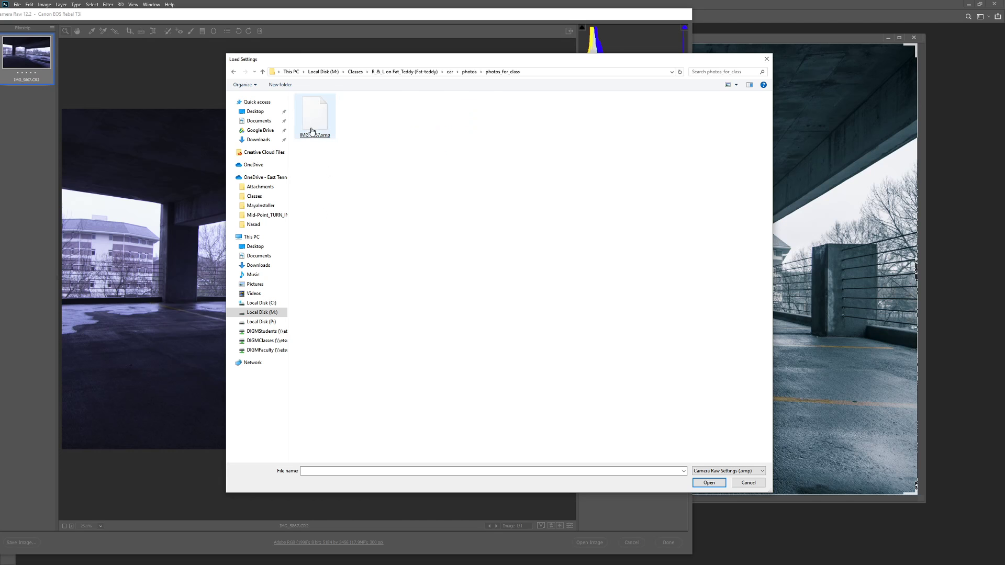
{"action": "double_click", "coordinate": [316, 121]}
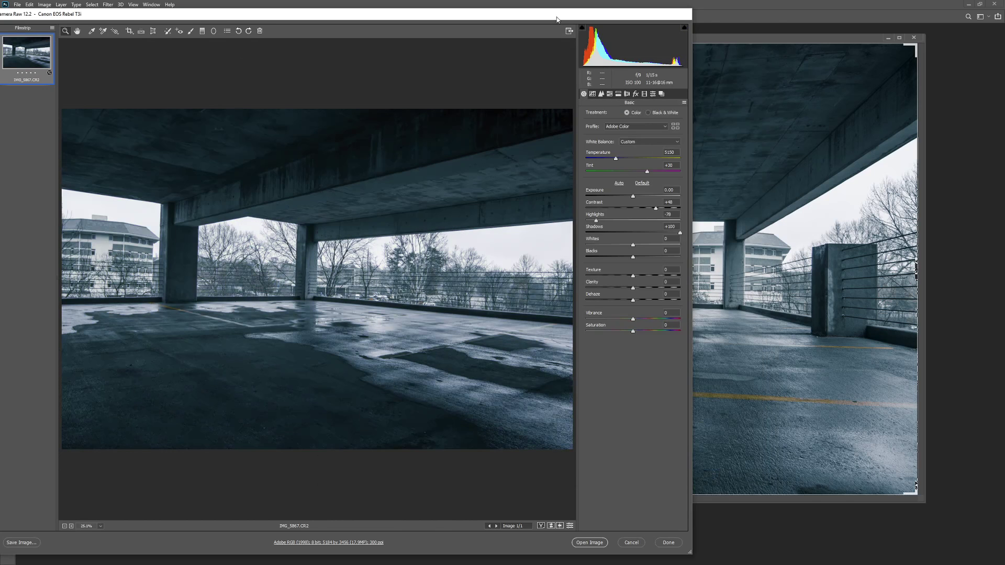
Step: Raise Highlights from -78 to -43 and open IMG_5867 in Photoshop
{"action": "left_click_drag", "start_coordinate": [556, 19], "coordinate": [607, 12]}
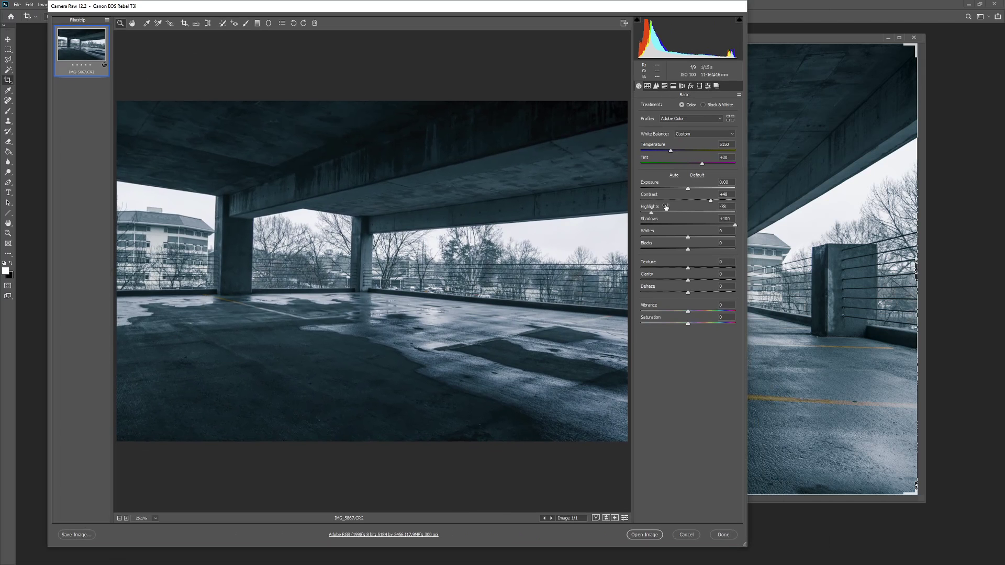
{"action": "left_click_drag", "start_coordinate": [652, 213], "coordinate": [666, 213]}
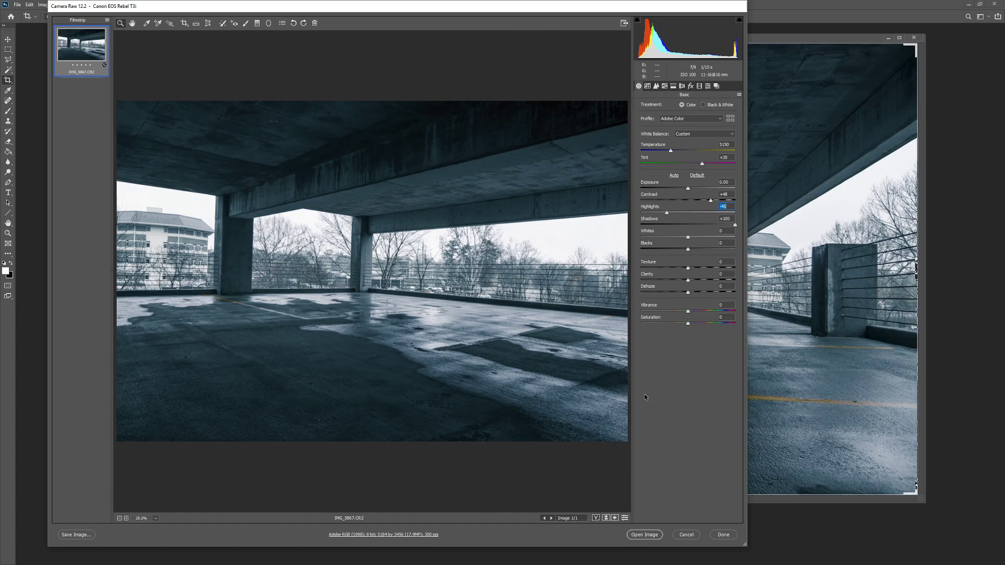
{"action": "left_click", "coordinate": [645, 534]}
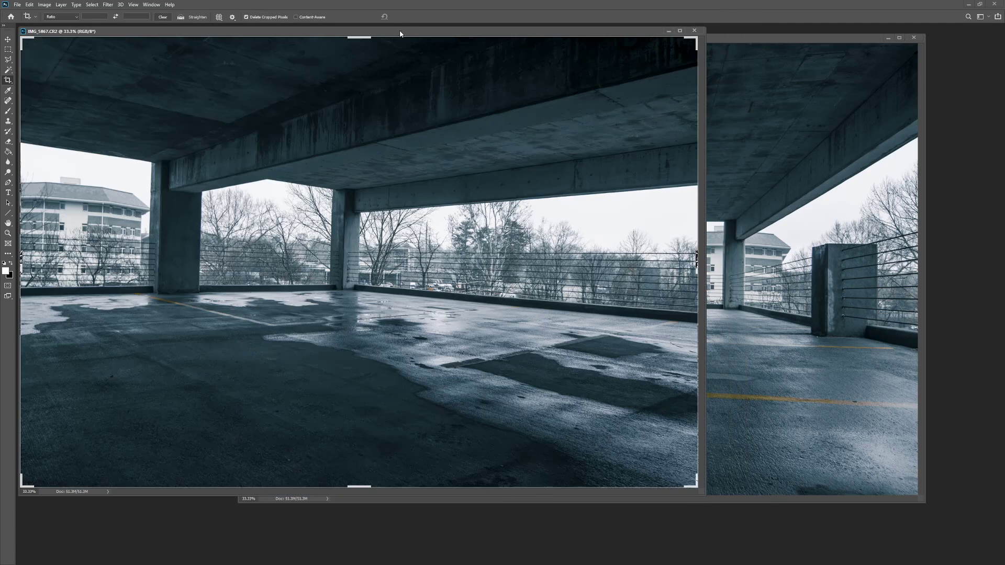
Step: Arrange the IMG_5867 and IMG_5857 windows, then bring the Lightroom Develop window in front
{"action": "left_click_drag", "start_coordinate": [399, 34], "coordinate": [405, 83]}
{"action": "left_click", "coordinate": [692, 40]}
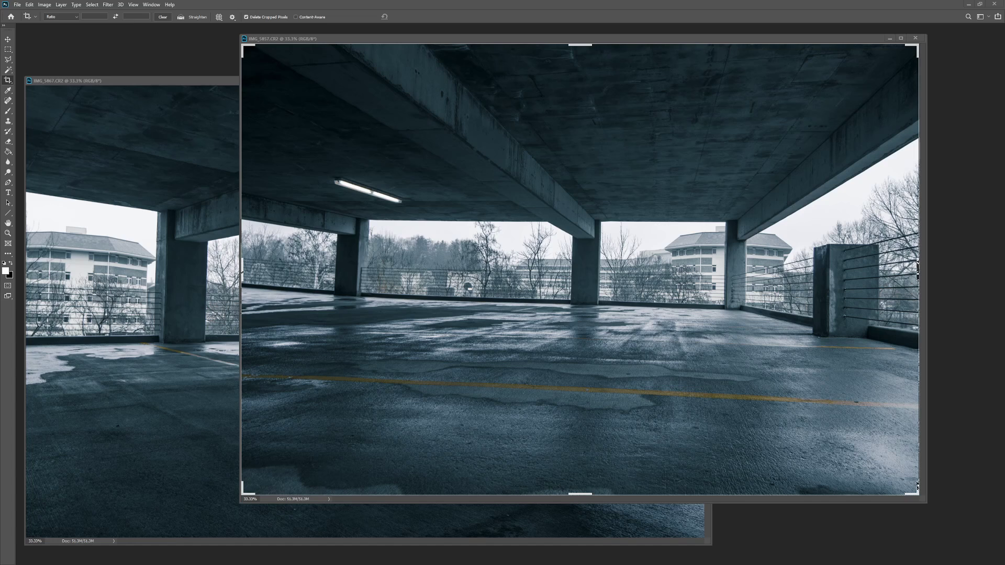
{"action": "left_click_drag", "start_coordinate": [0, 81], "coordinate": [592, 50]}
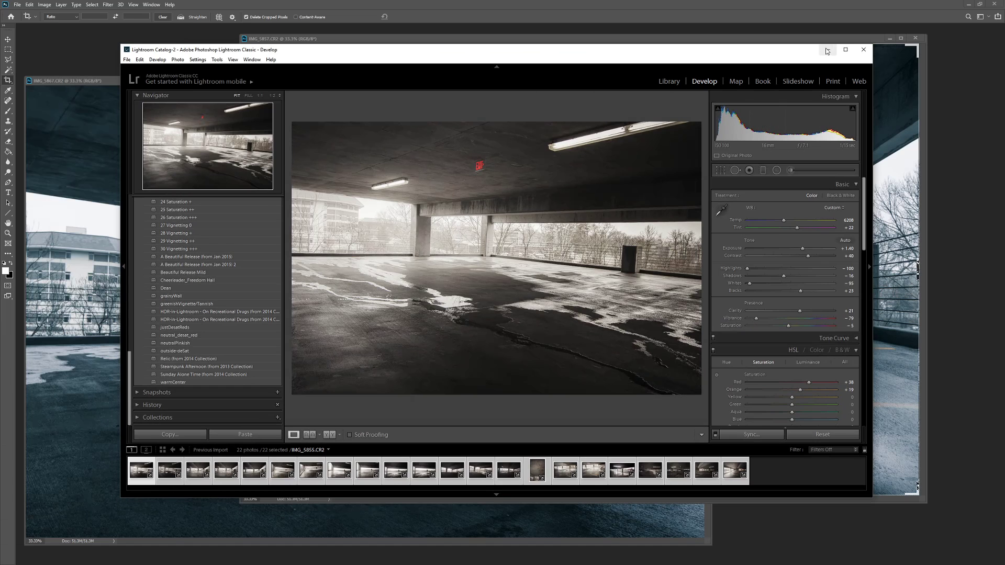
Step: Maximize Lightroom and browse IMG_5876, IMG_5871 and IMG_5875, ending on IMG_5862
{"action": "left_click", "coordinate": [846, 49]}
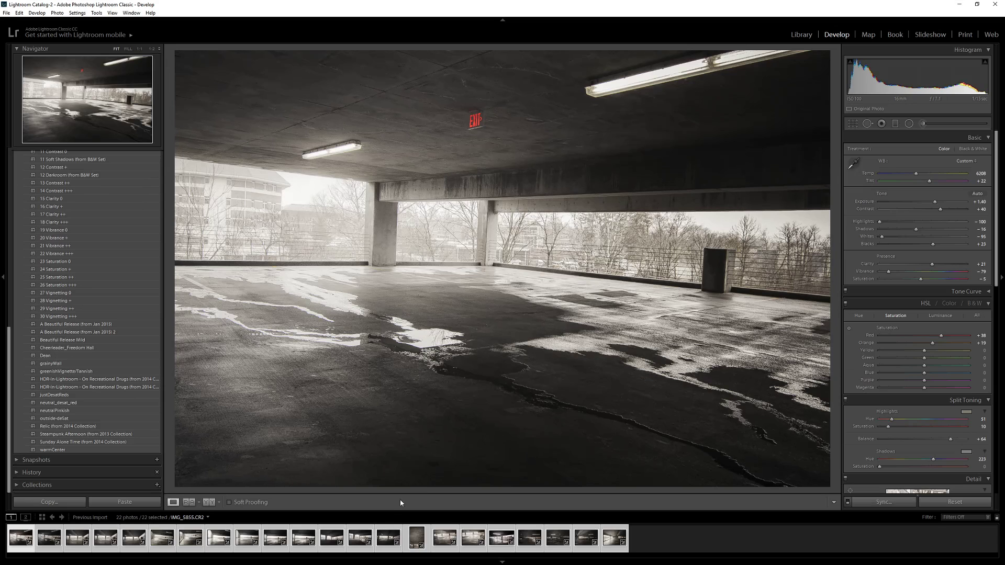
{"action": "left_click", "coordinate": [613, 547]}
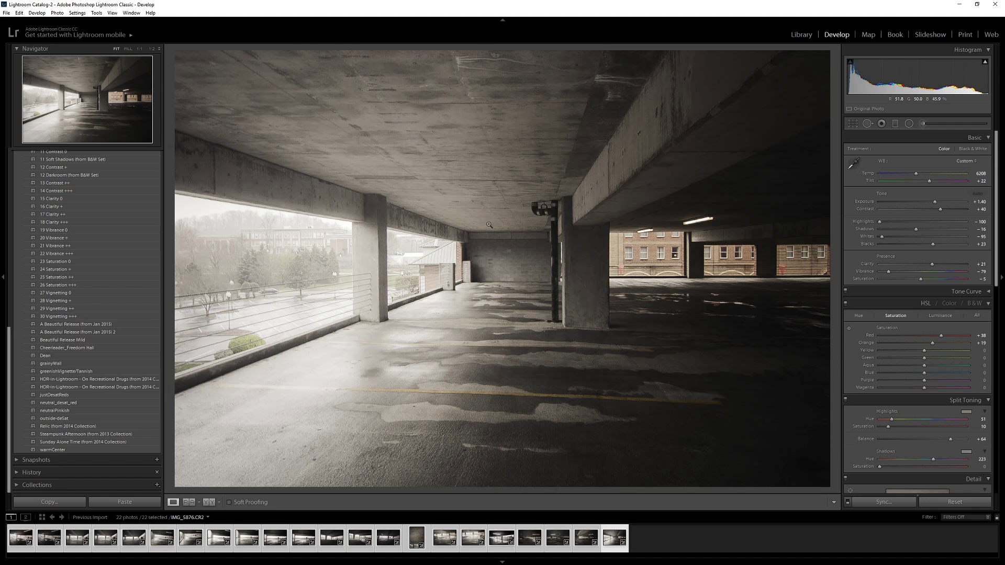
{"action": "left_click", "coordinate": [473, 541]}
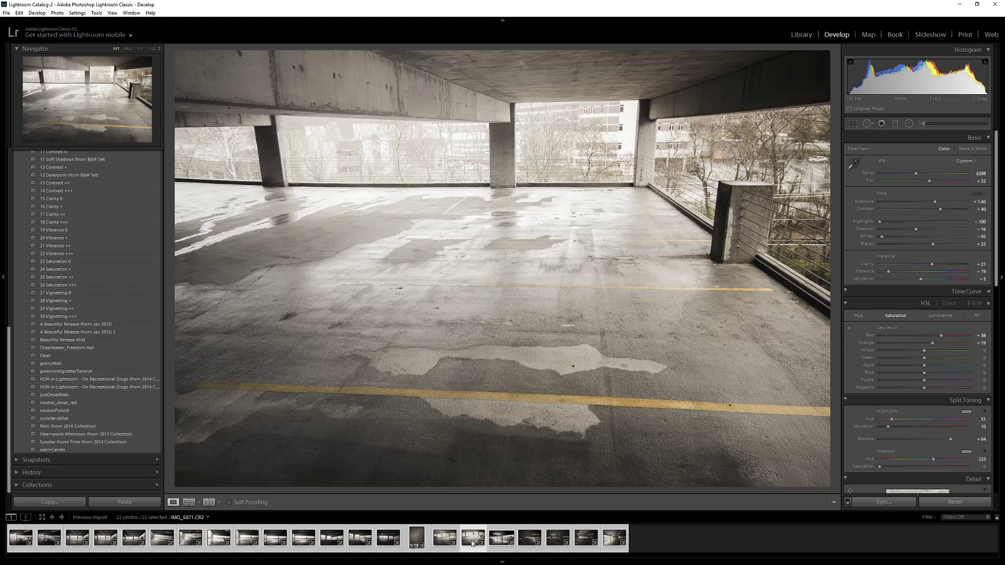
{"action": "left_click", "coordinate": [584, 540]}
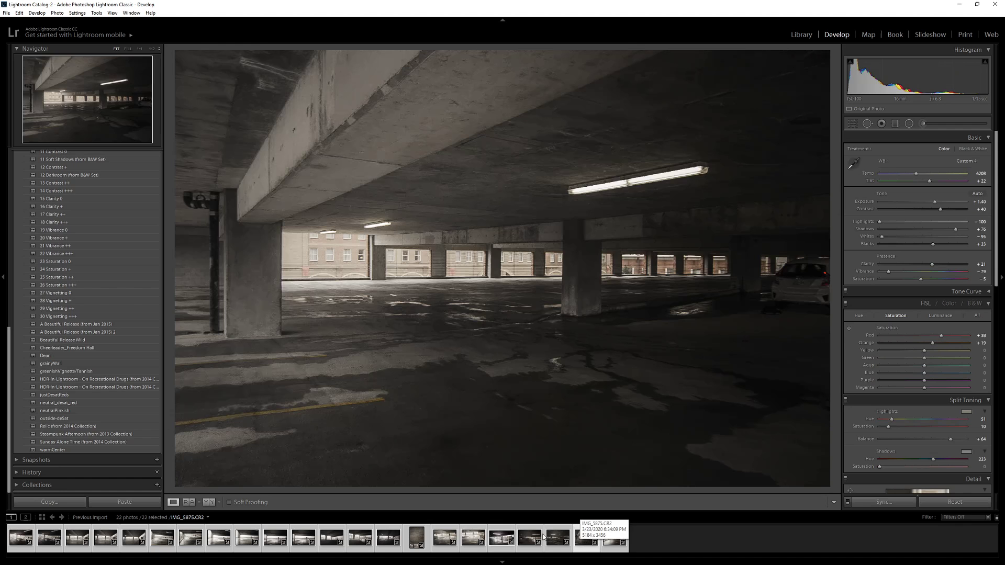
{"action": "left_click", "coordinate": [215, 541]}
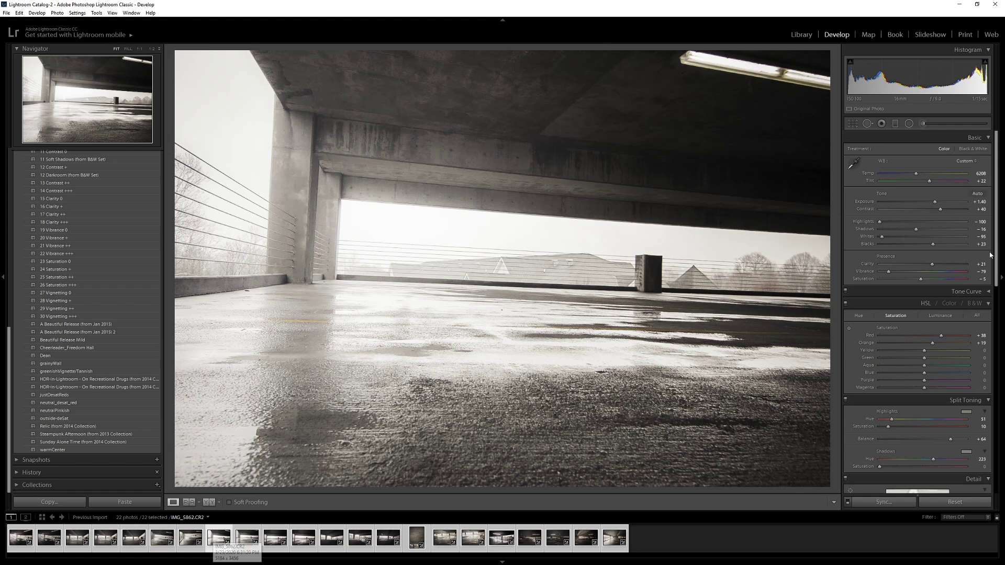
{"action": "left_click_drag", "start_coordinate": [996, 258], "coordinate": [997, 437]}
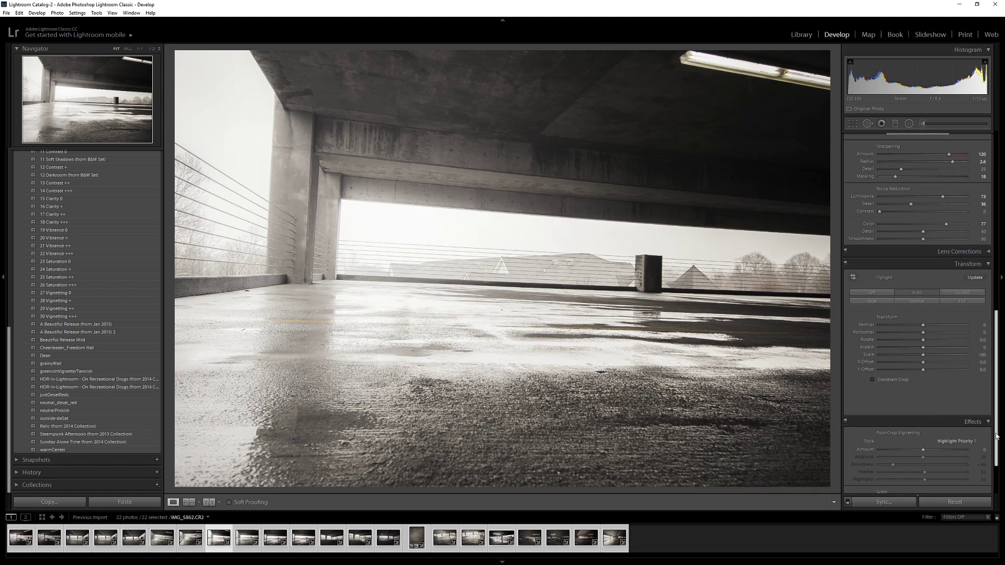
Step: Try the Upright Level and Off modes and test the Vertical slider before resetting it
{"action": "left_click", "coordinate": [873, 292]}
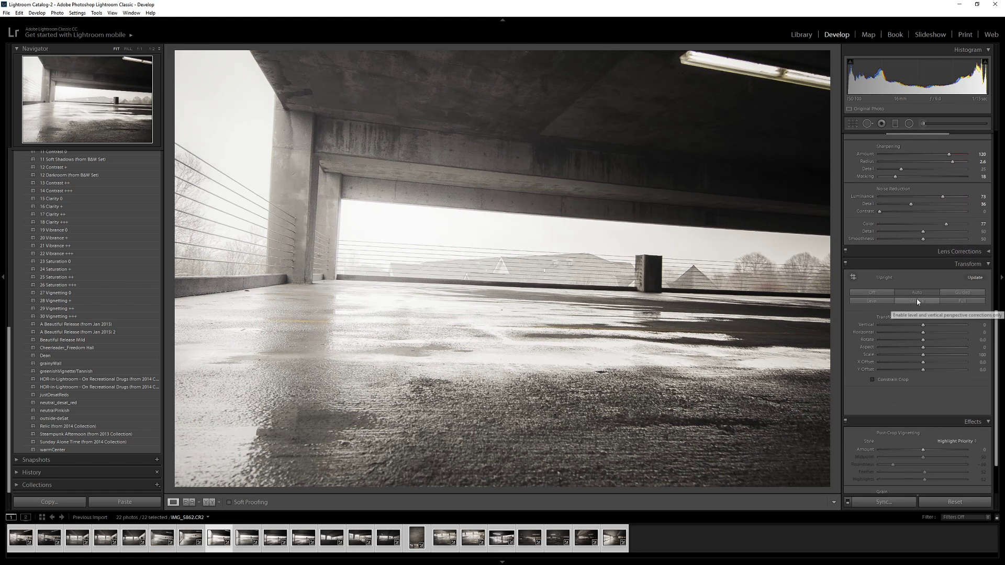
{"action": "left_click", "coordinate": [866, 301]}
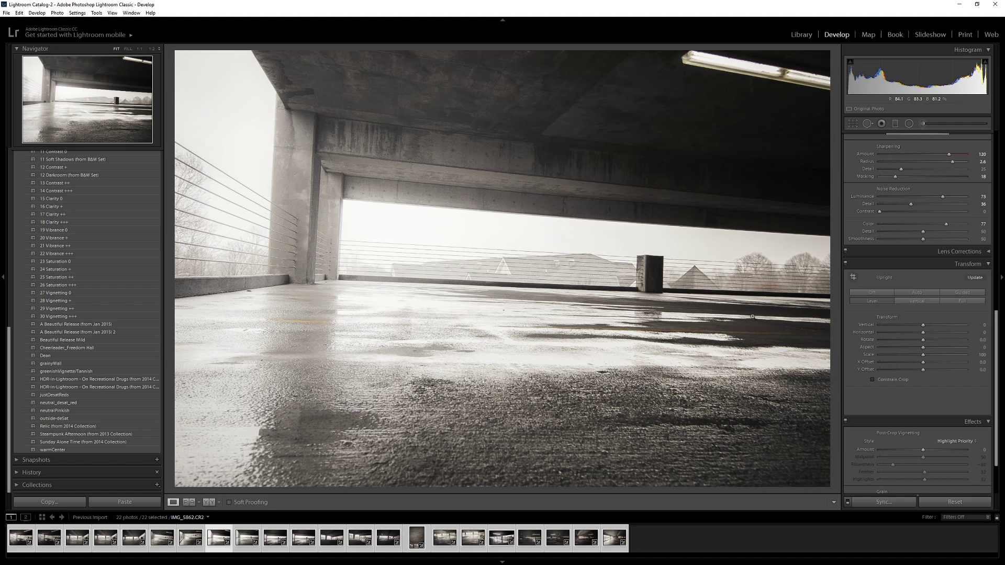
{"action": "left_click", "coordinate": [873, 292]}
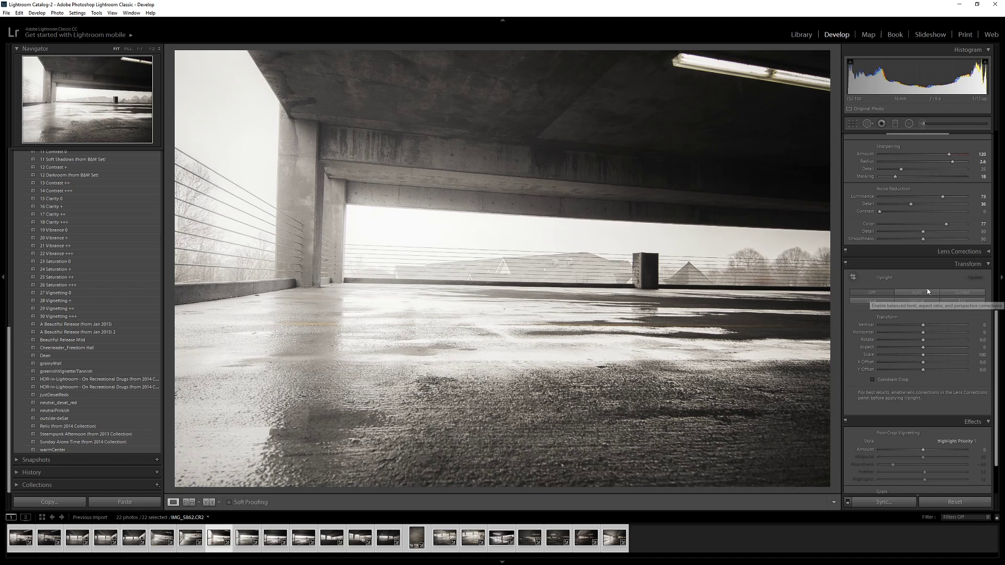
{"action": "left_click", "coordinate": [923, 325]}
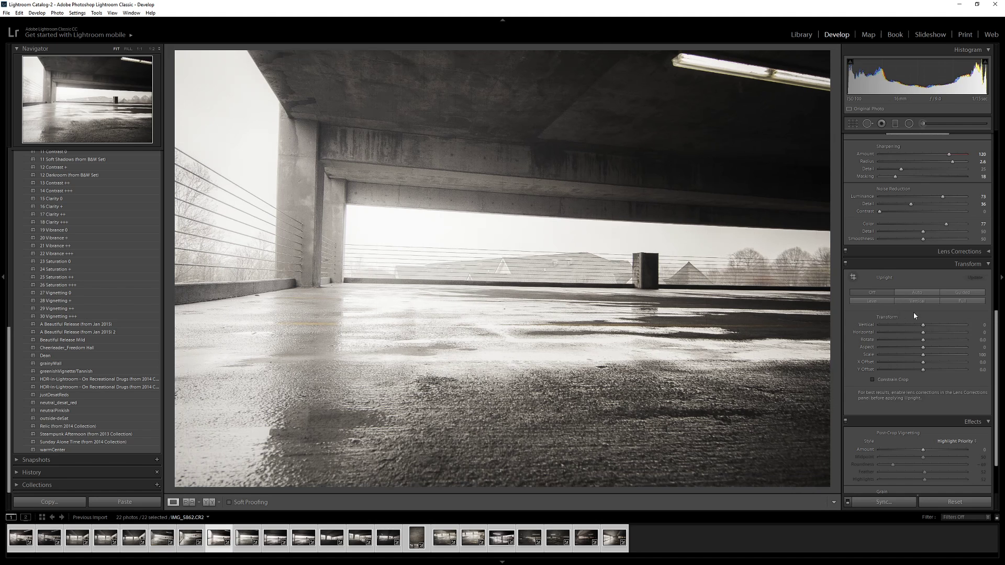
{"action": "left_click", "coordinate": [927, 326]}
{"action": "left_click_drag", "start_coordinate": [924, 328], "coordinate": [922, 333]}
{"action": "double_click", "coordinate": [925, 327]}
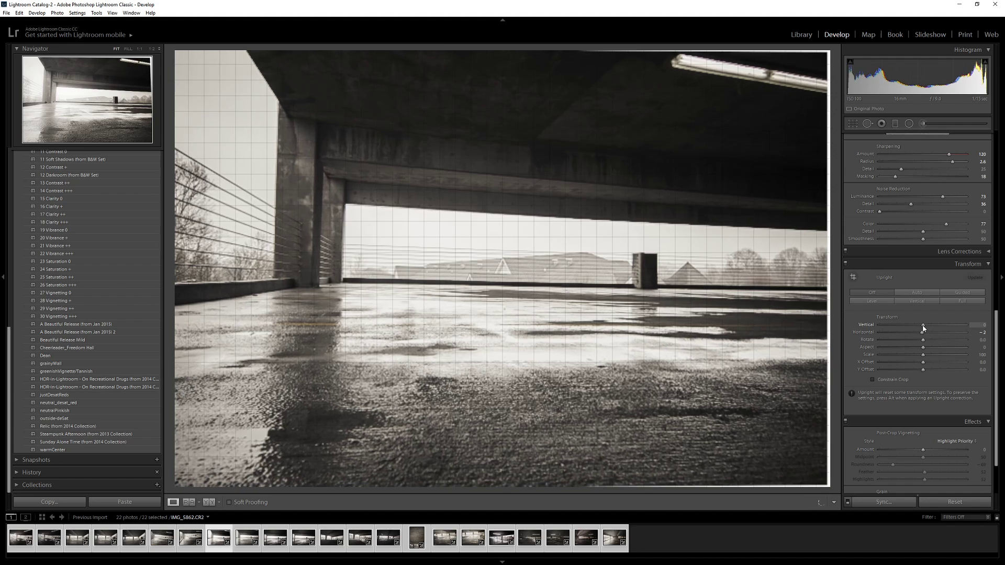
{"action": "left_click", "coordinate": [918, 296]}
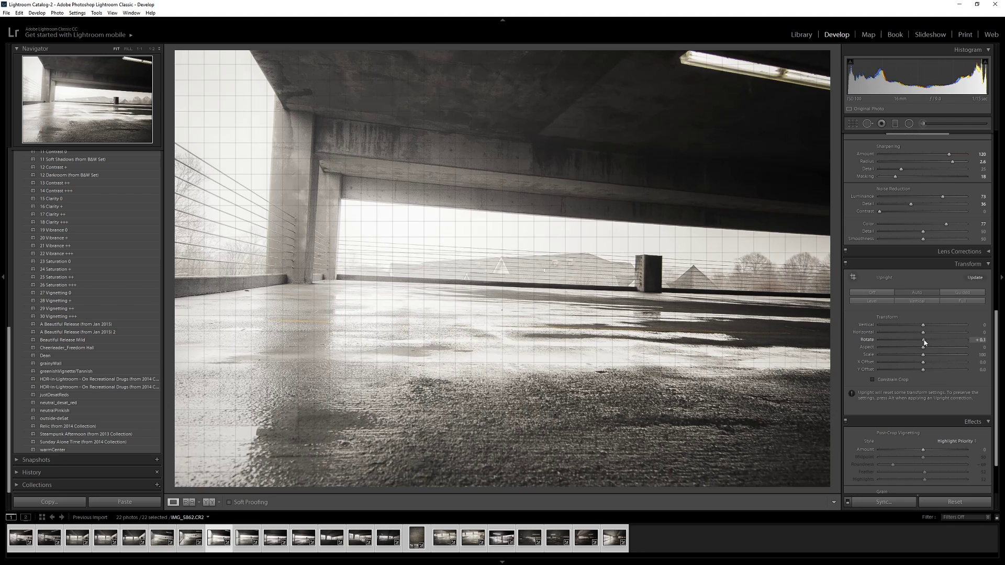
Step: Straighten the garage with Rotate -3.3, Horizontal +21 and Vertical +1
{"action": "mouse_move", "coordinate": [923, 342]}
{"action": "left_mouse_down"}
{"action": "mouse_move", "coordinate": [908, 345]}
{"action": "mouse_move", "coordinate": [921, 336]}
{"action": "left_mouse_up"}
{"action": "left_click_drag", "start_coordinate": [923, 336], "coordinate": [928, 336]}
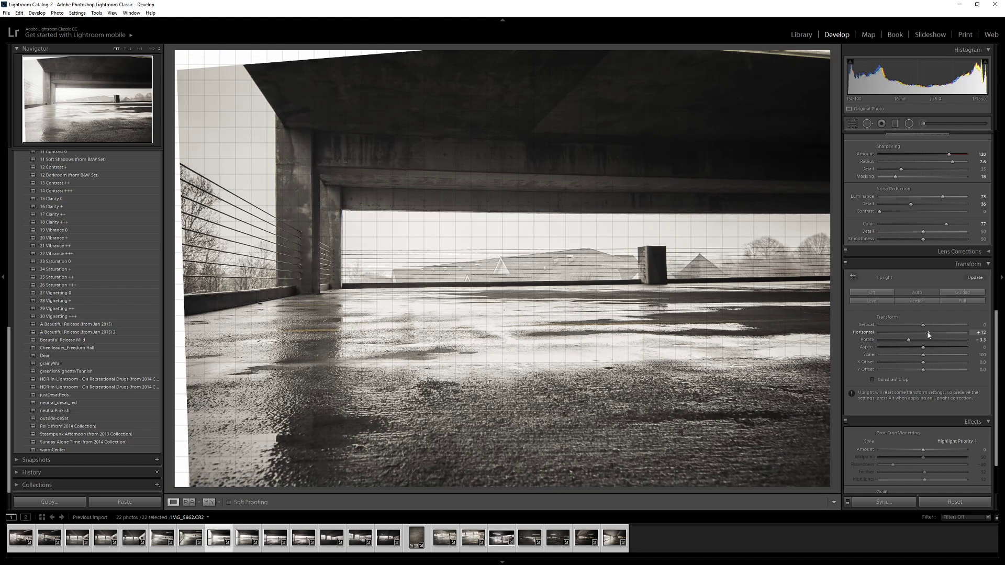
{"action": "mouse_move", "coordinate": [928, 335]}
{"action": "left_mouse_down"}
{"action": "mouse_move", "coordinate": [920, 327]}
{"action": "mouse_move", "coordinate": [932, 334]}
{"action": "left_mouse_up"}
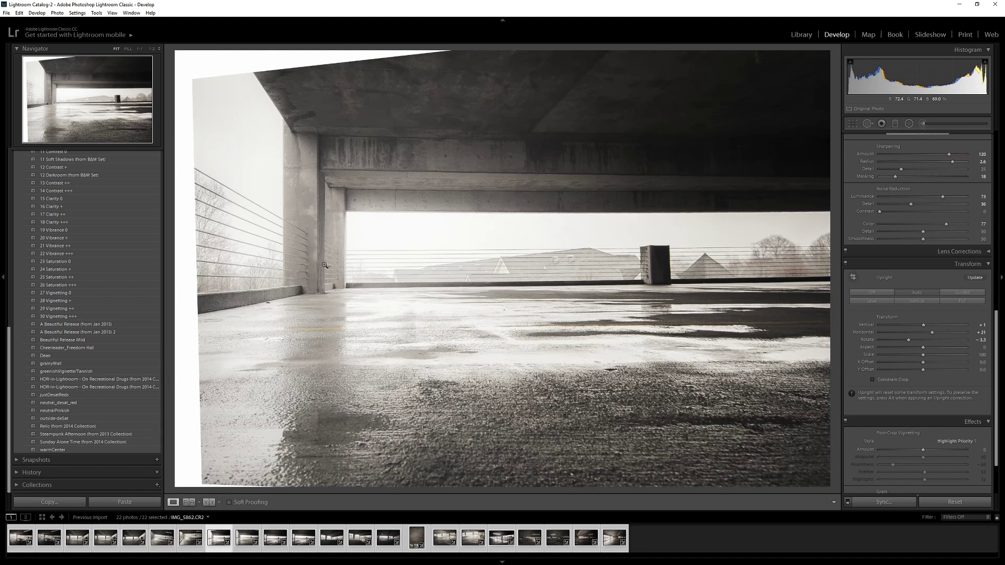
Step: Move Lightroom aside, bring IMG_5857 forward and switch to the Move tool
{"action": "left_click", "coordinate": [976, 4]}
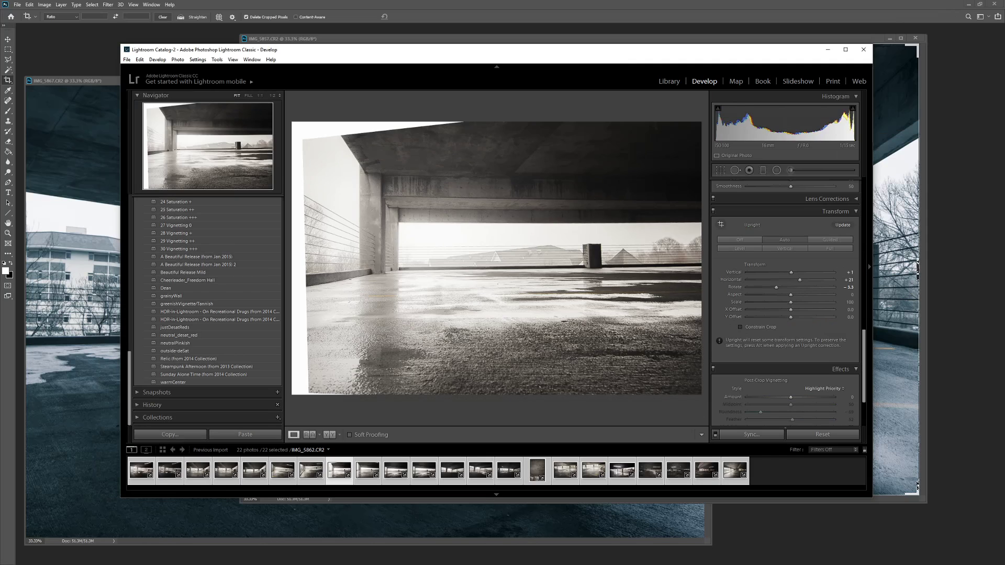
{"action": "left_click_drag", "start_coordinate": [526, 51], "coordinate": [0, 107]}
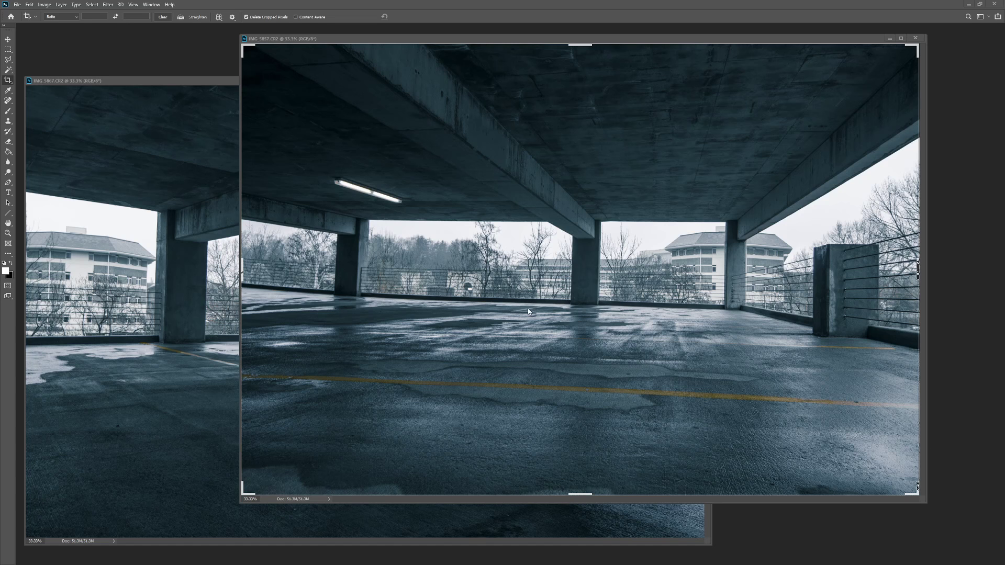
{"action": "left_click", "coordinate": [7, 40]}
{"action": "left_click", "coordinate": [8, 41]}
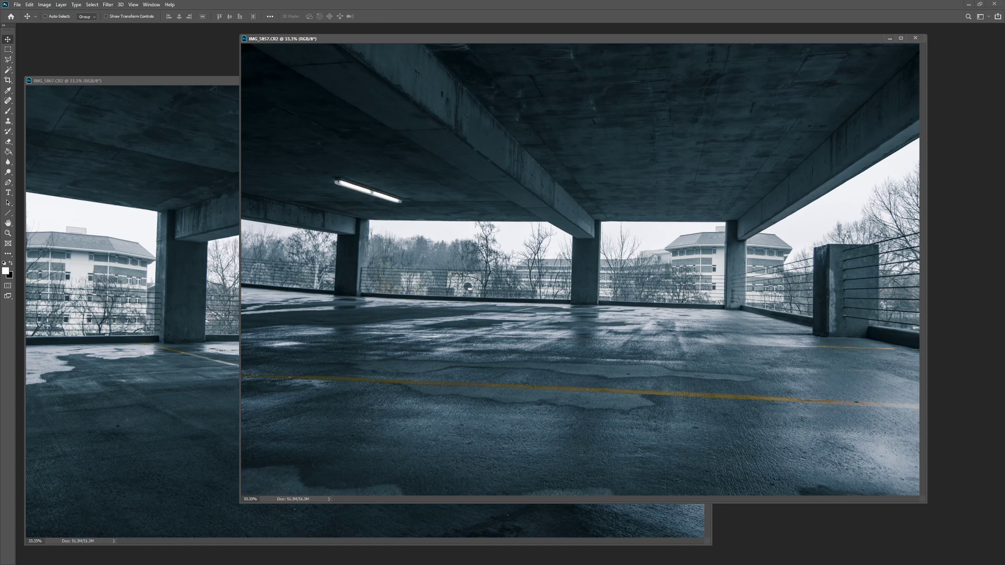
Step: Show the Layers panel and unlock the Background layer as layer 1
{"action": "key", "text": "F7"}
{"action": "left_click_drag", "start_coordinate": [606, 216], "coordinate": [917, 213]}
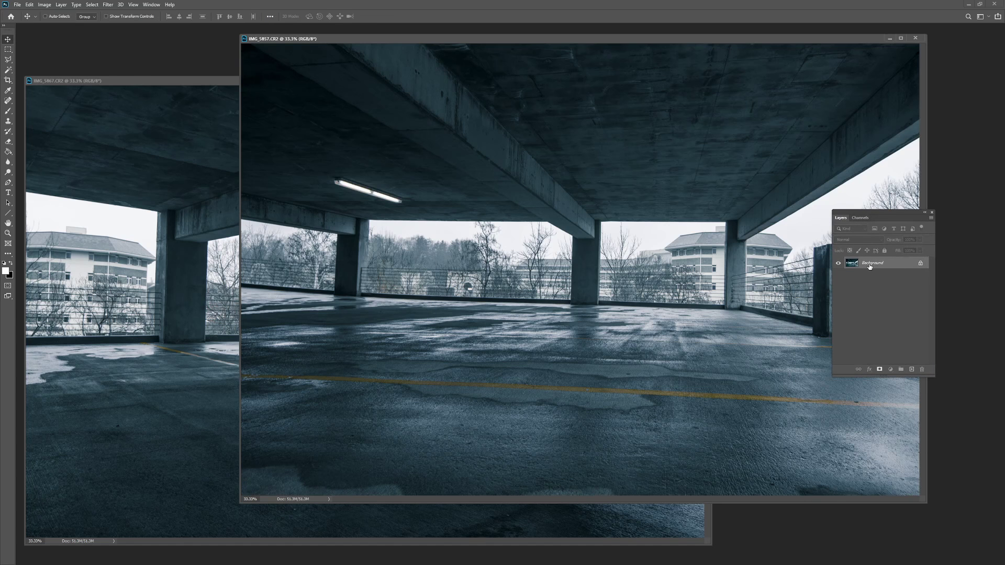
{"action": "left_click_drag", "start_coordinate": [869, 267], "coordinate": [864, 267]}
{"action": "type", "text": "1"}
{"action": "key", "text": "Return"}
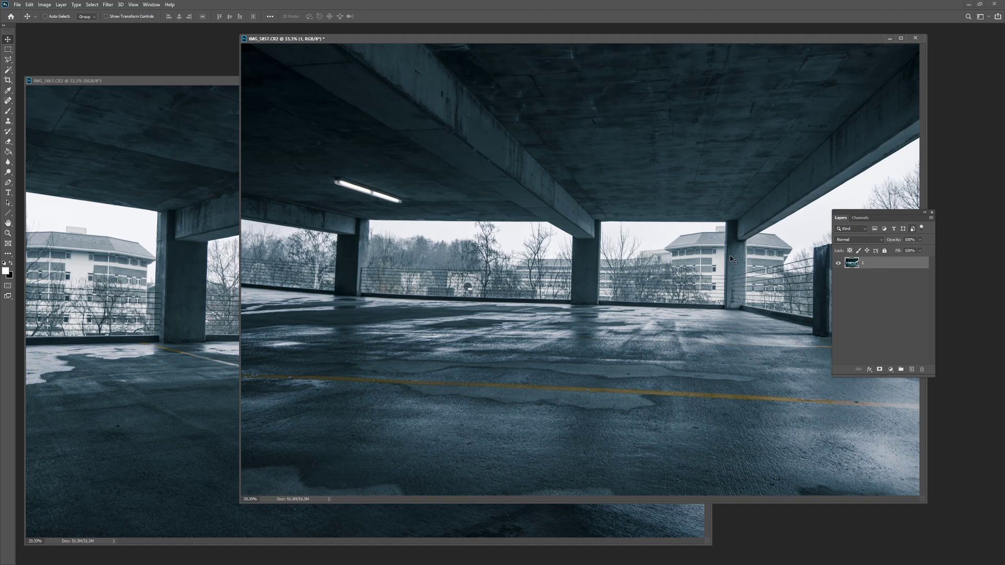
Step: Zoom out and free-transform the layer, rotating it about -1.2° to level it
{"action": "key", "text": "ctrl+minus"}
{"action": "key", "text": "ctrl+minus"}
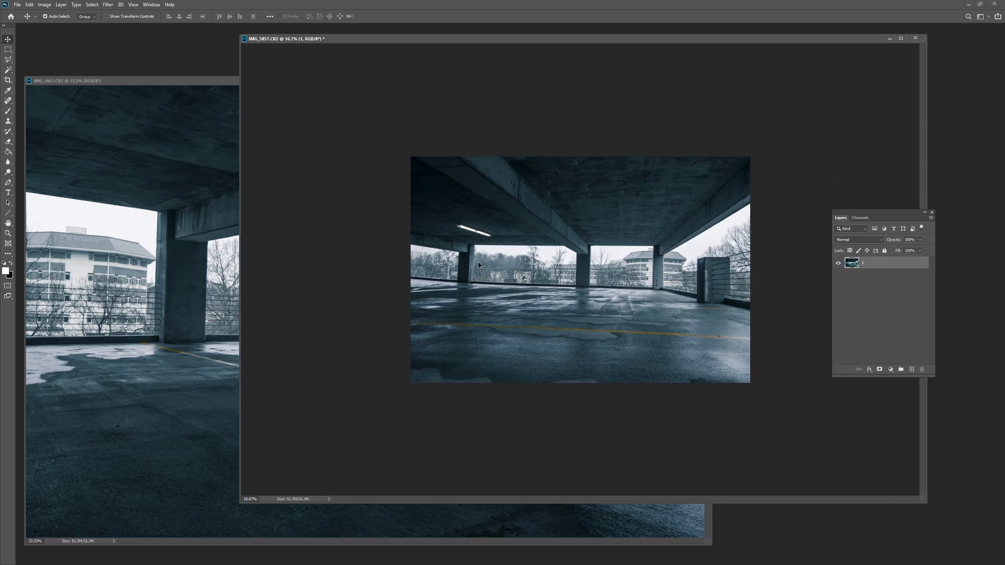
{"action": "key", "text": "ctrl+t"}
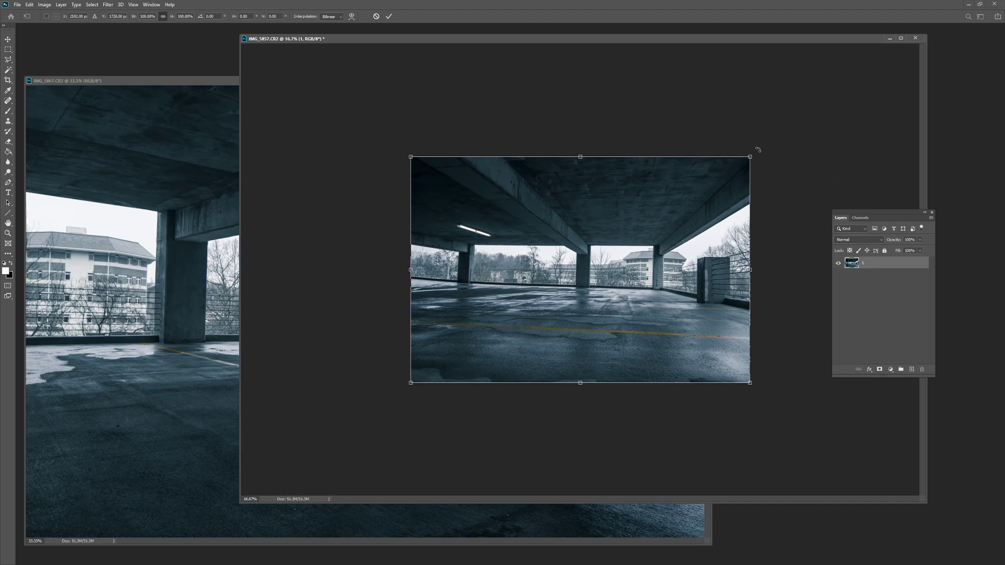
{"action": "left_click_drag", "start_coordinate": [757, 150], "coordinate": [754, 147]}
{"action": "key", "text": "Return"}
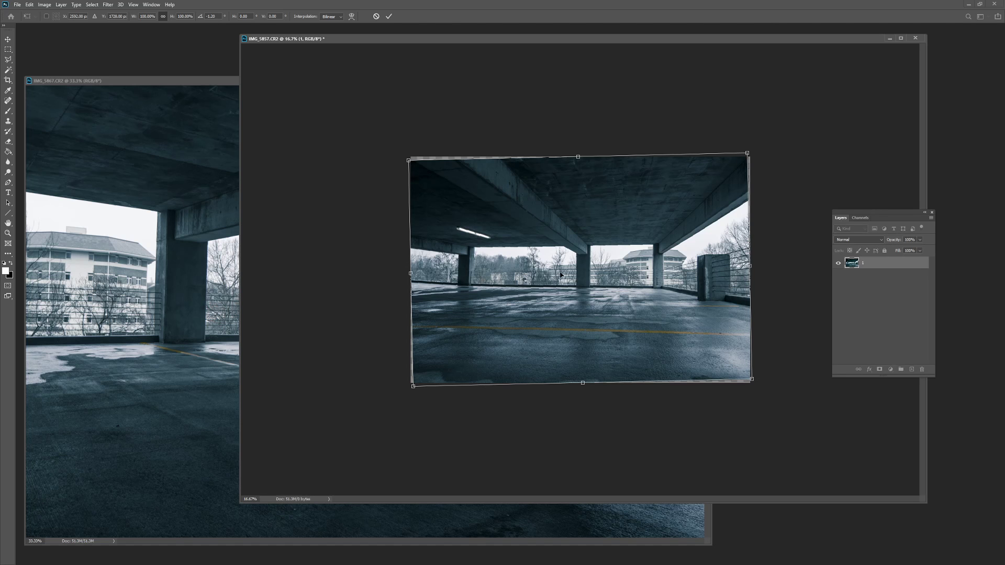
Step: Crop IMG_5857 inside the rotated edges to remove the empty corners
{"action": "key", "text": "c"}
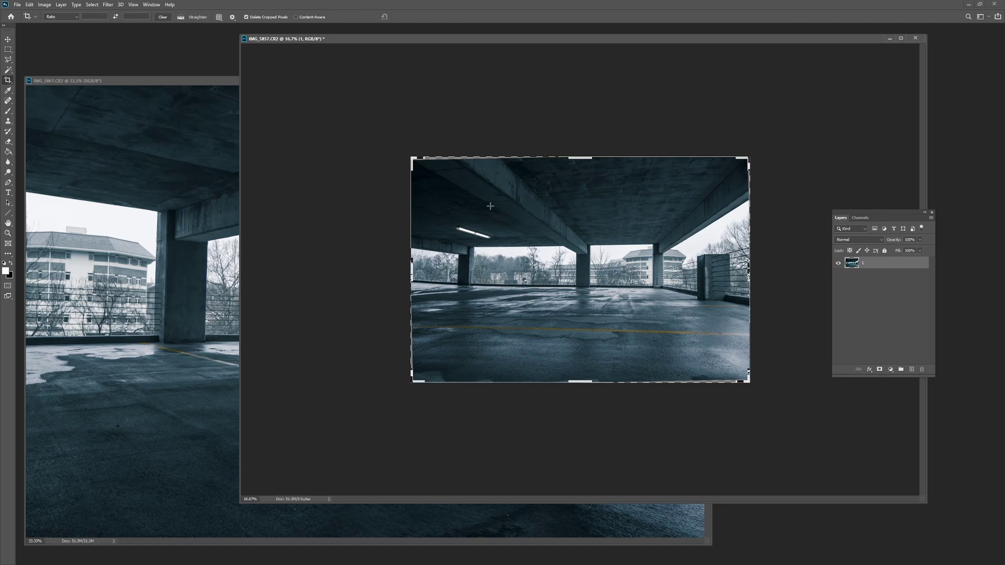
{"action": "left_click_drag", "start_coordinate": [413, 162], "coordinate": [746, 377]}
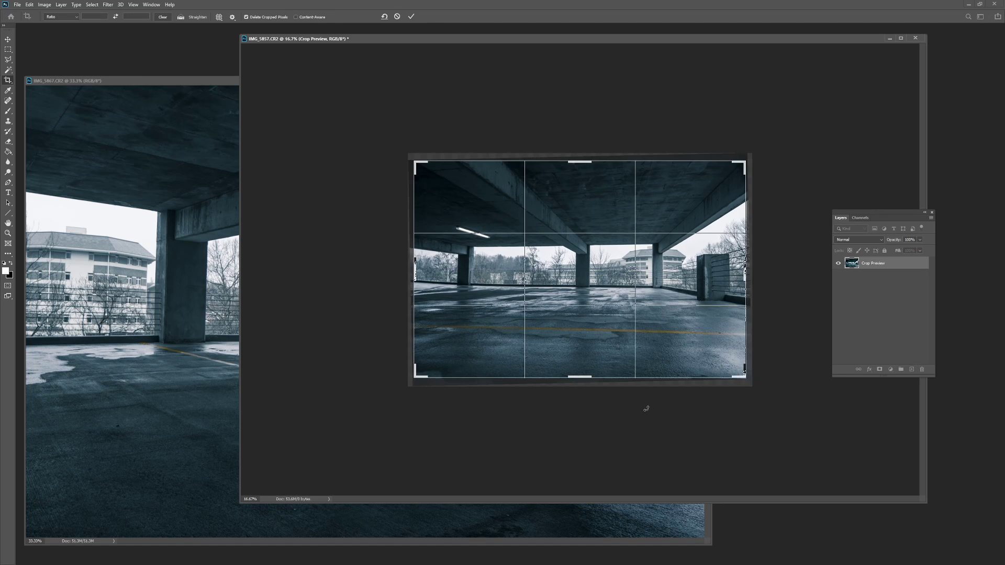
{"action": "key", "text": "Return"}
Step: Shrink the IMG_5857 document window and move it up and right
{"action": "left_click_drag", "start_coordinate": [386, 42], "coordinate": [316, 44]}
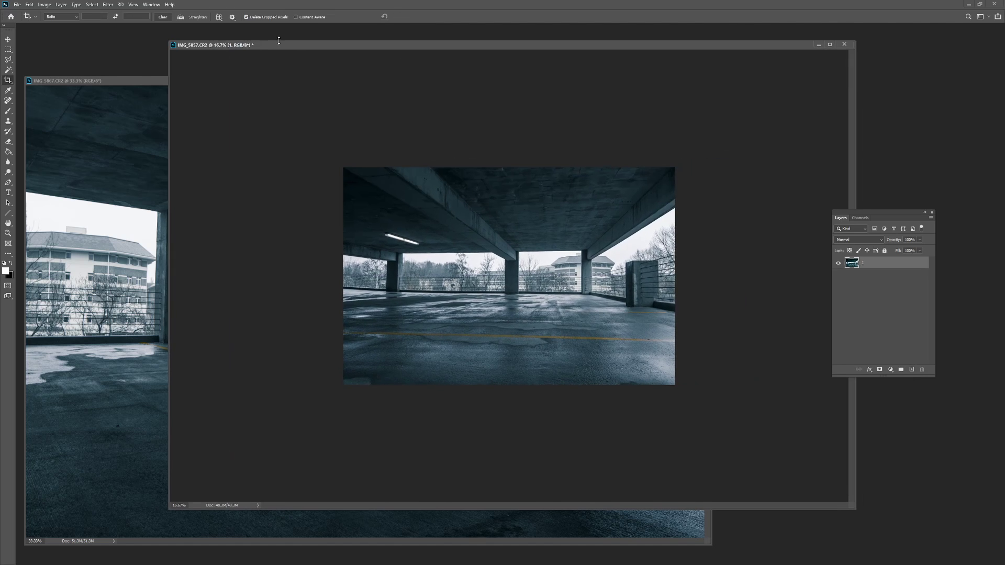
{"action": "left_click_drag", "start_coordinate": [171, 41], "coordinate": [374, 185]}
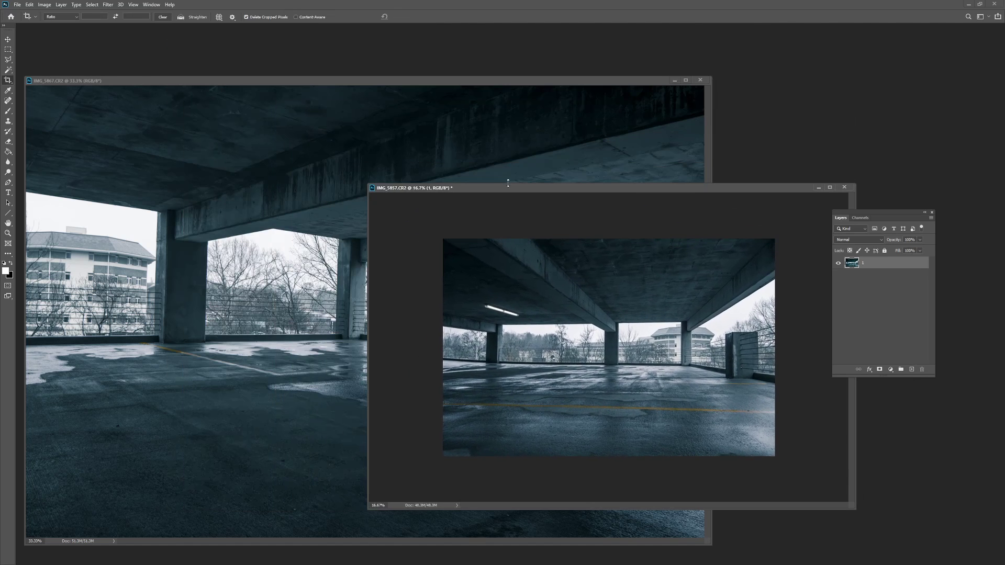
{"action": "left_click_drag", "start_coordinate": [622, 188], "coordinate": [659, 77]}
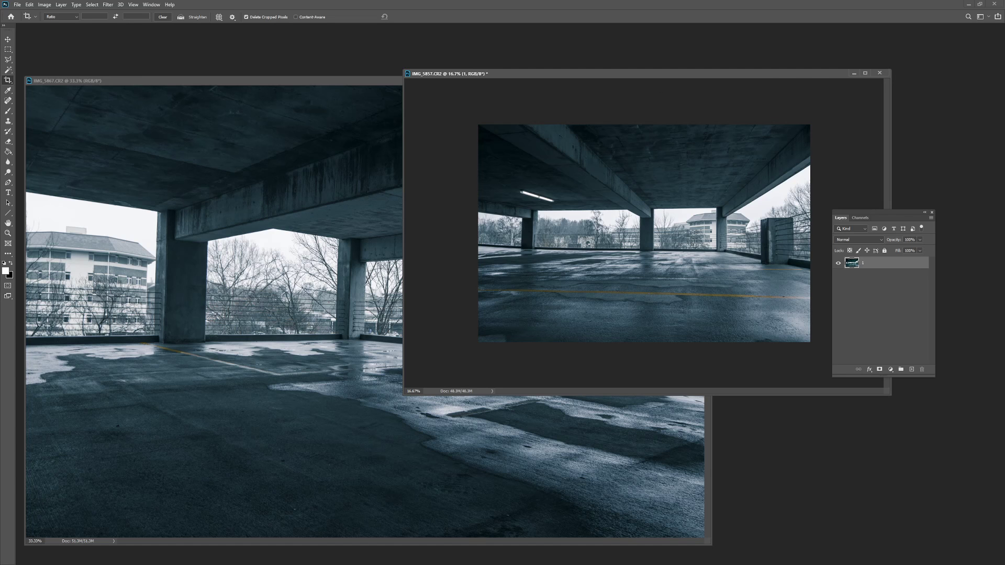
{"action": "key", "text": "alt+Tab"}
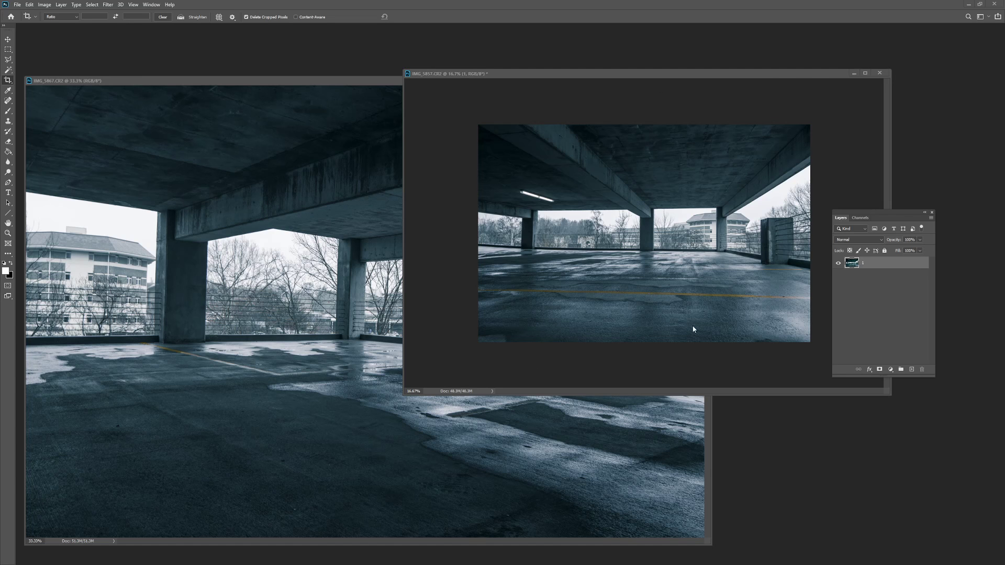